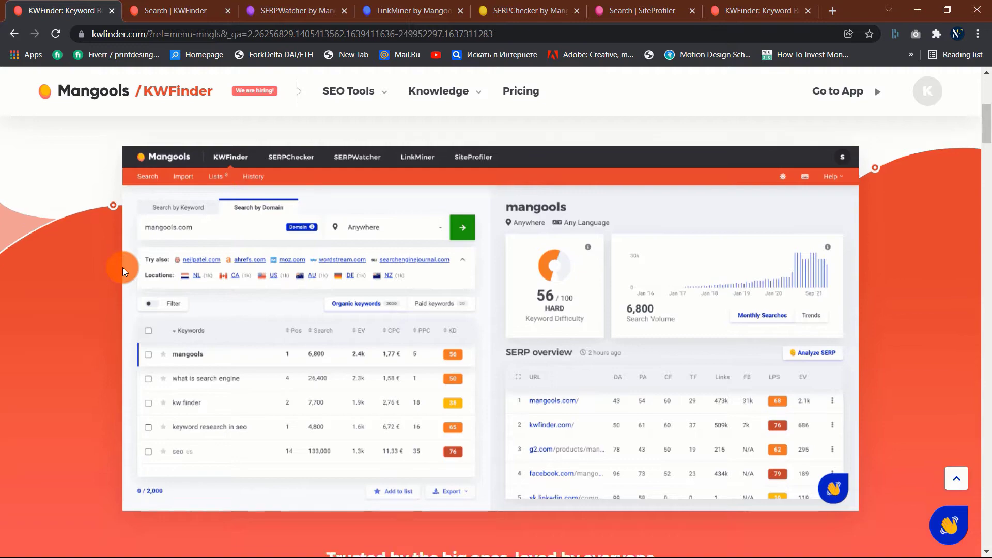
Look through the KWFinder landing page and the Mangools plans and pricing page
{"action": "scroll", "coordinate": [123, 267], "scroll_direction": "down", "scroll_amount": 3}
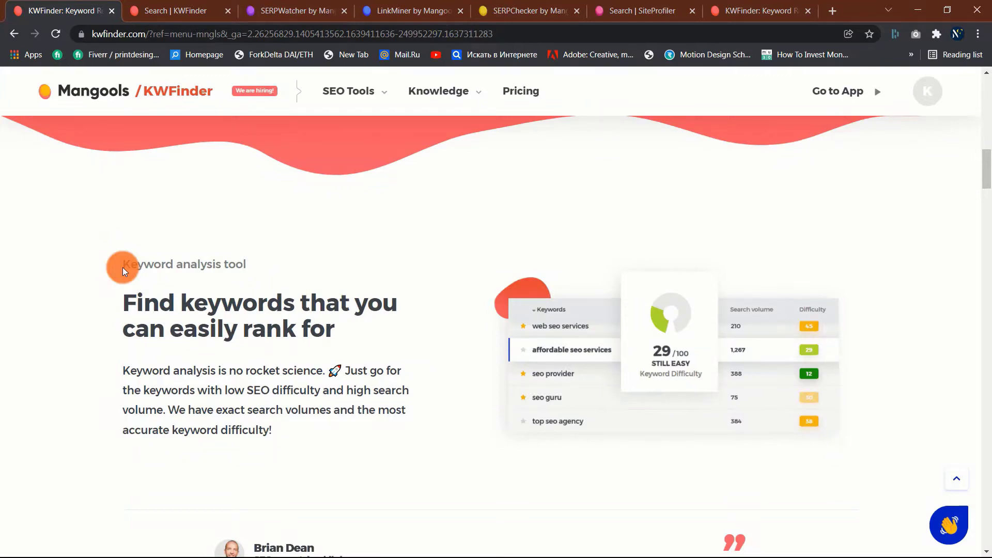
{"action": "scroll", "coordinate": [122, 268], "scroll_direction": "down", "scroll_amount": 5}
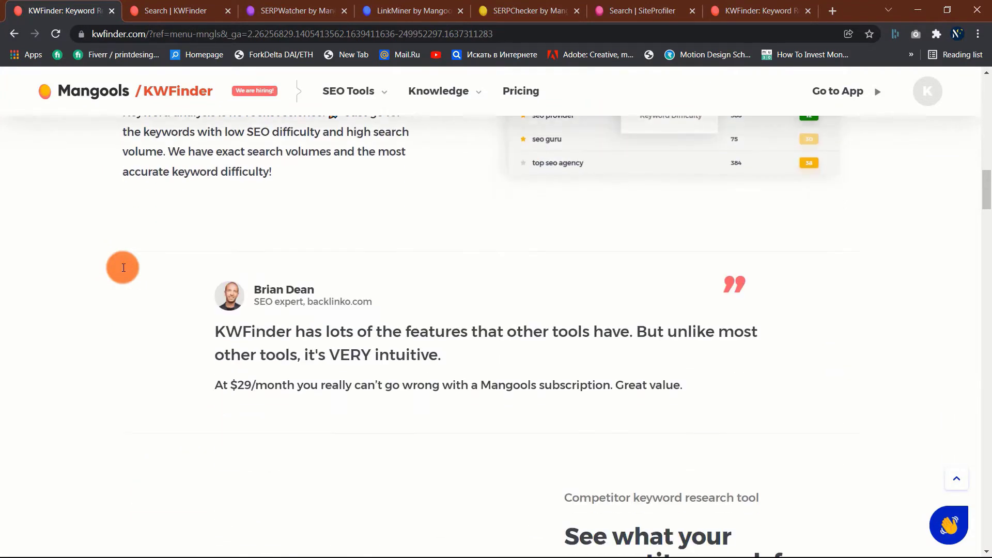
{"action": "scroll", "coordinate": [123, 268], "scroll_direction": "down", "scroll_amount": 5}
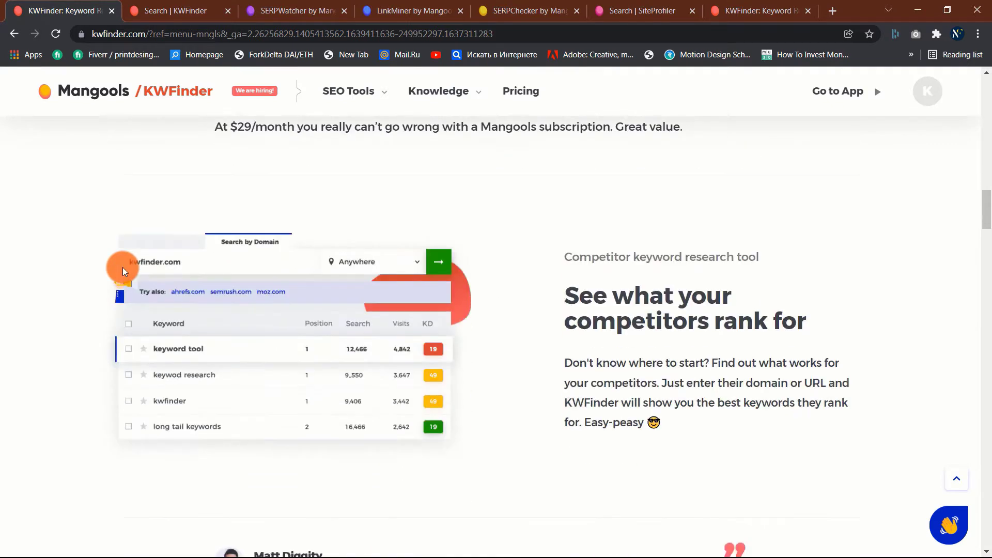
{"action": "scroll", "coordinate": [124, 268], "scroll_direction": "up", "scroll_amount": 7}
{"action": "scroll", "coordinate": [122, 268], "scroll_direction": "up", "scroll_amount": 20}
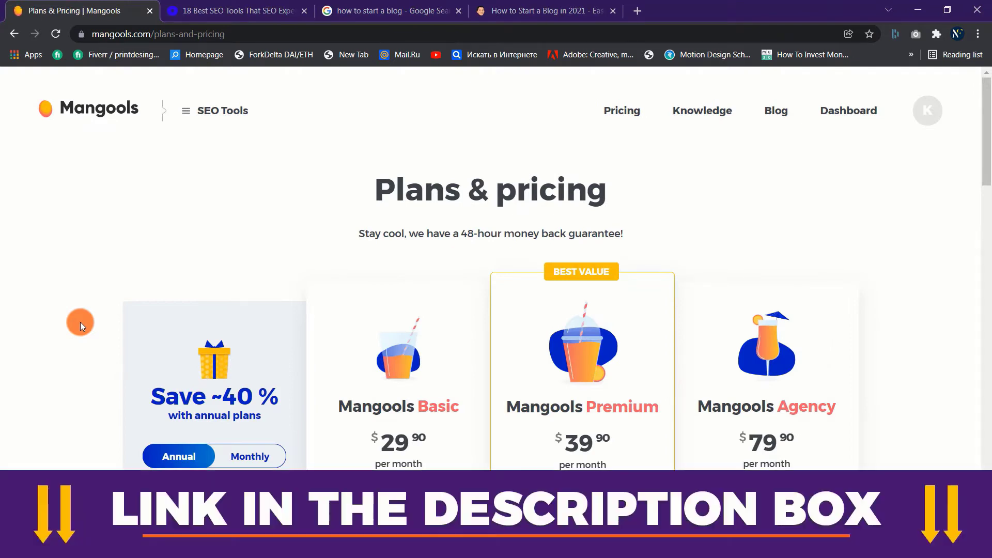
{"action": "scroll", "coordinate": [79, 321], "scroll_direction": "down", "scroll_amount": 1}
{"action": "scroll", "coordinate": [80, 323], "scroll_direction": "down", "scroll_amount": 1}
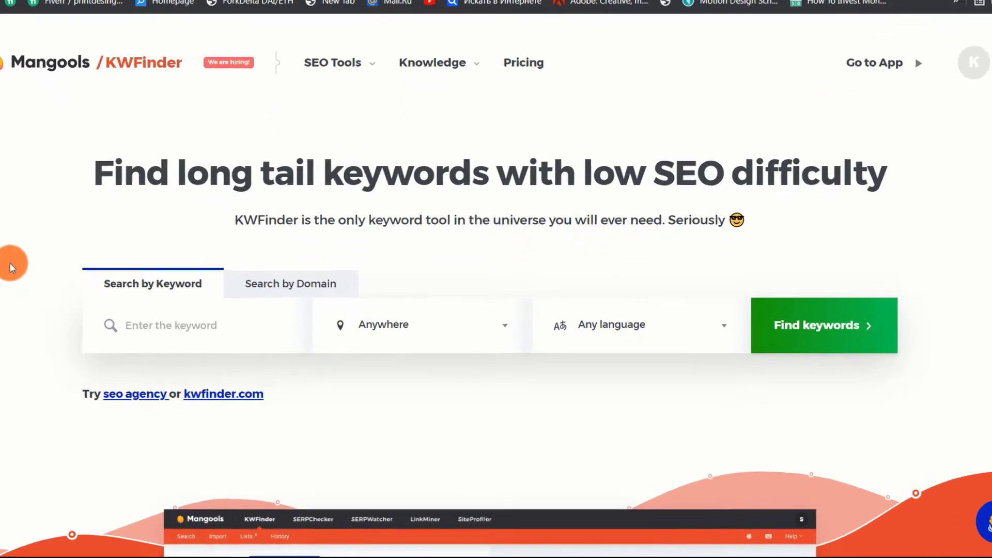
{"action": "scroll", "coordinate": [57, 291], "scroll_direction": "down", "scroll_amount": 10}
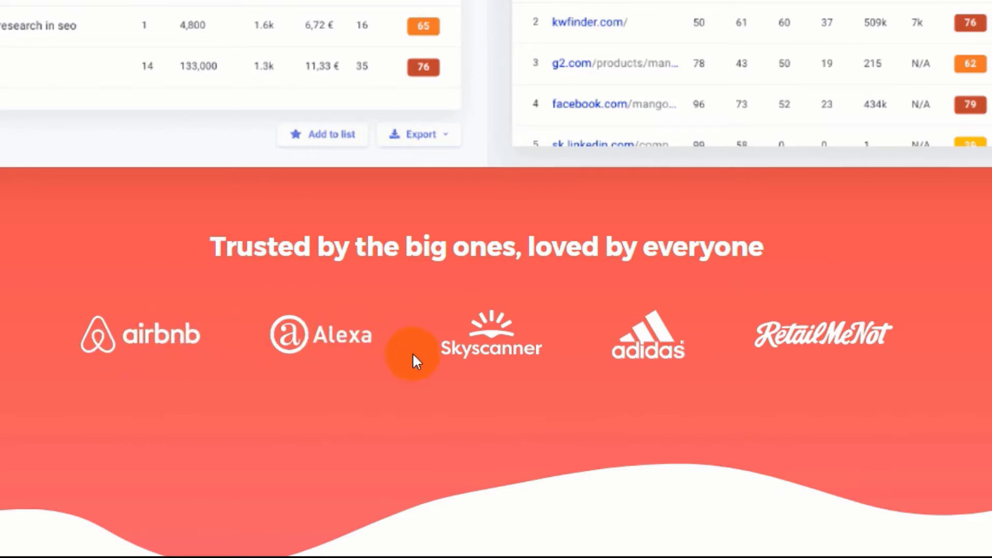
{"action": "scroll", "coordinate": [418, 365], "scroll_direction": "up", "scroll_amount": 10}
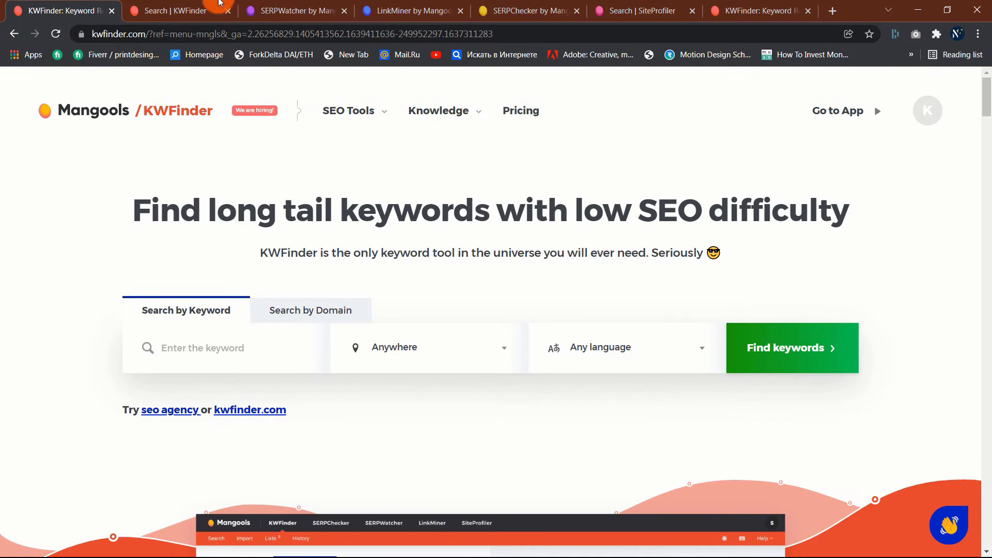
View the start pages of the KWFinder, SERPWatcher, LinkMiner, SERPChecker and SiteProfiler apps one after another
{"action": "left_click", "coordinate": [192, 6]}
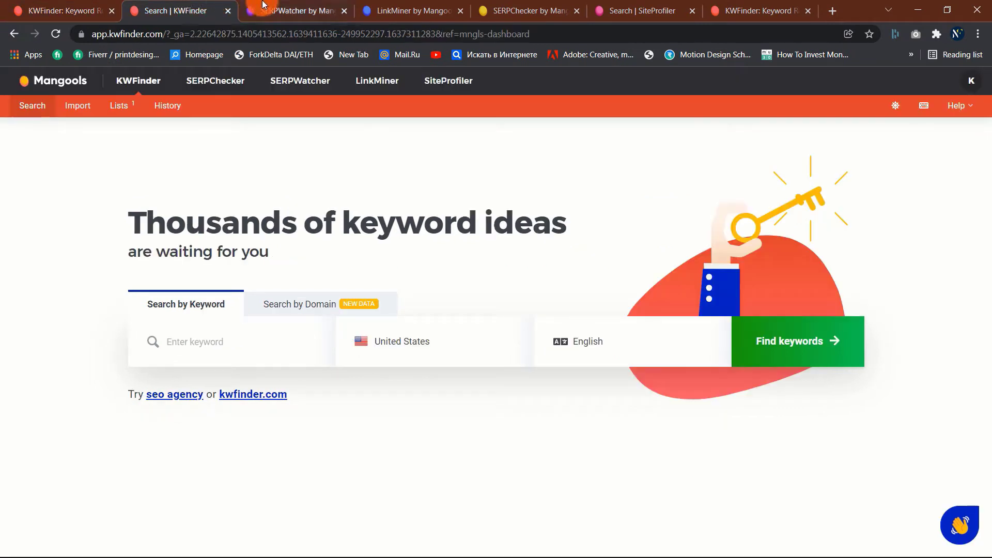
{"action": "left_click", "coordinate": [290, 6]}
{"action": "left_click", "coordinate": [415, 4]}
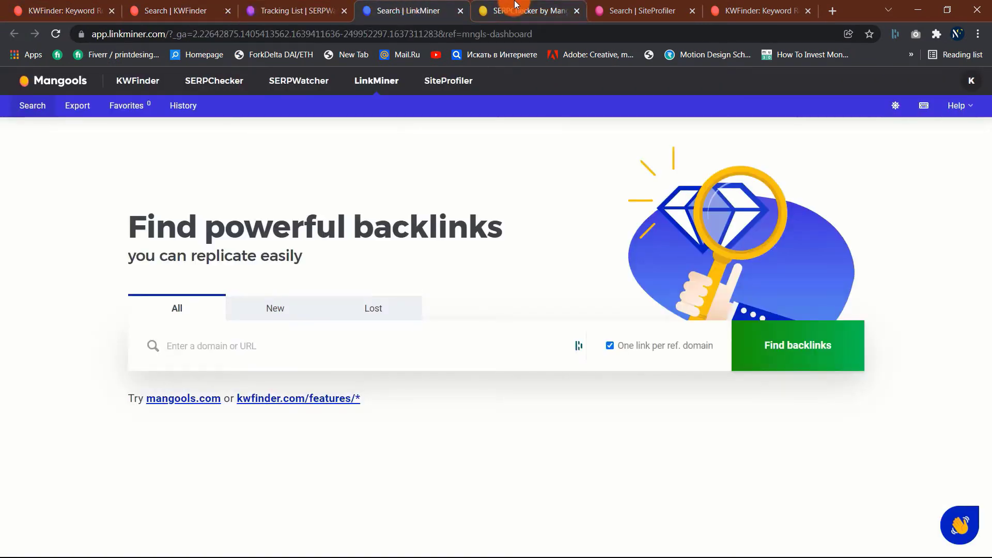
{"action": "left_click", "coordinate": [532, 6]}
{"action": "left_click", "coordinate": [637, 5]}
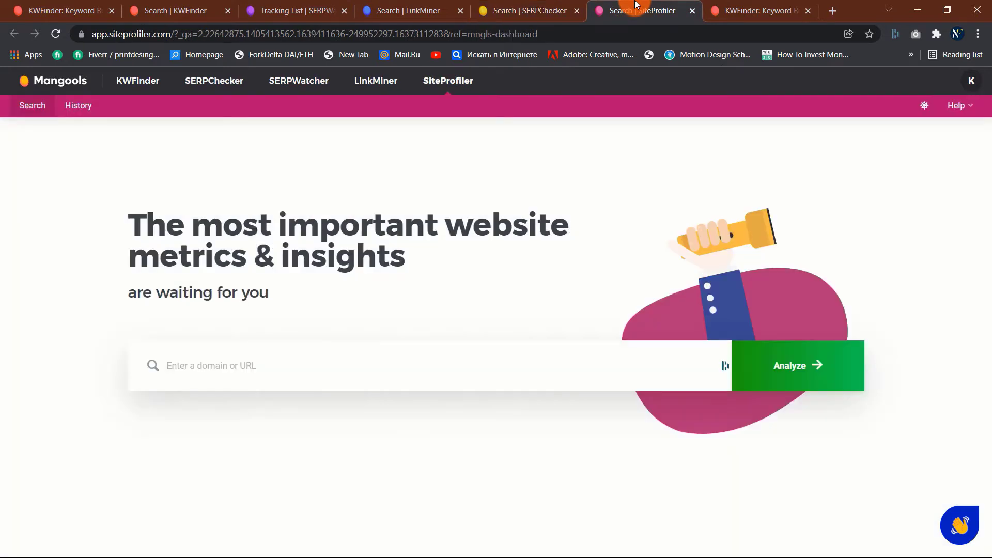
Close the KWFinder landing page and run a KWFinder keyword search for "wordpress theme" in the United States, in English
{"action": "left_click", "coordinate": [110, 11]}
{"action": "left_click", "coordinate": [47, 8]}
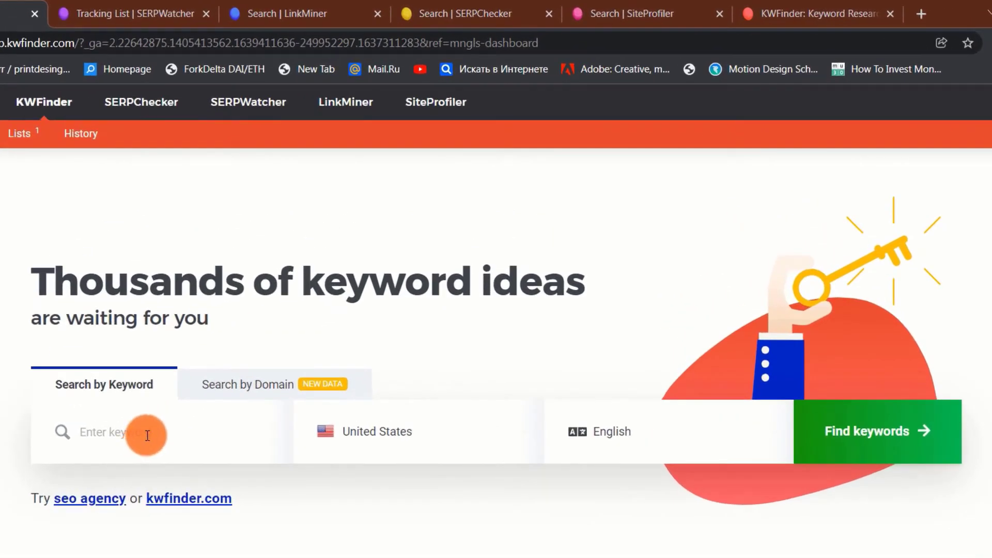
{"action": "left_click", "coordinate": [148, 435]}
{"action": "type", "text": "wordpress theme"}
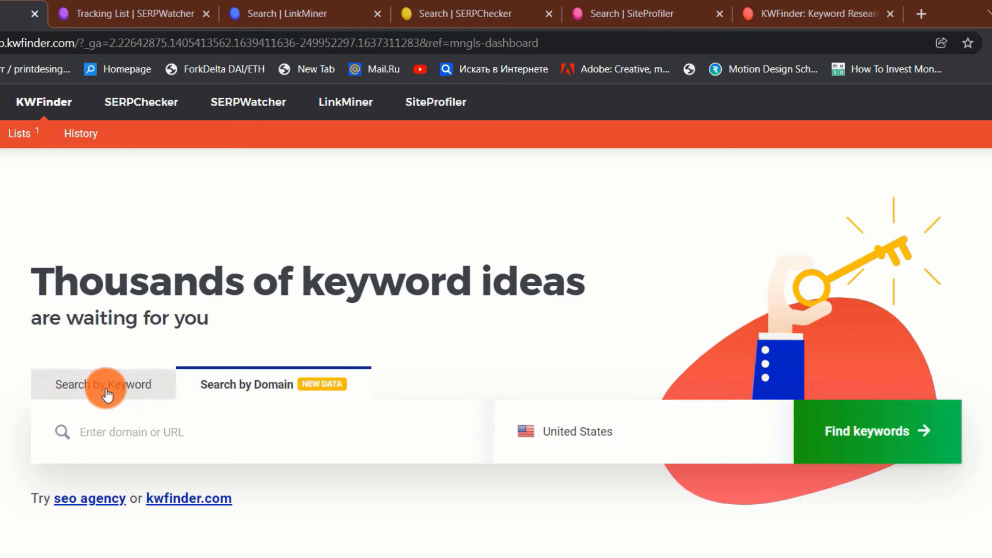
{"action": "left_click", "coordinate": [421, 449]}
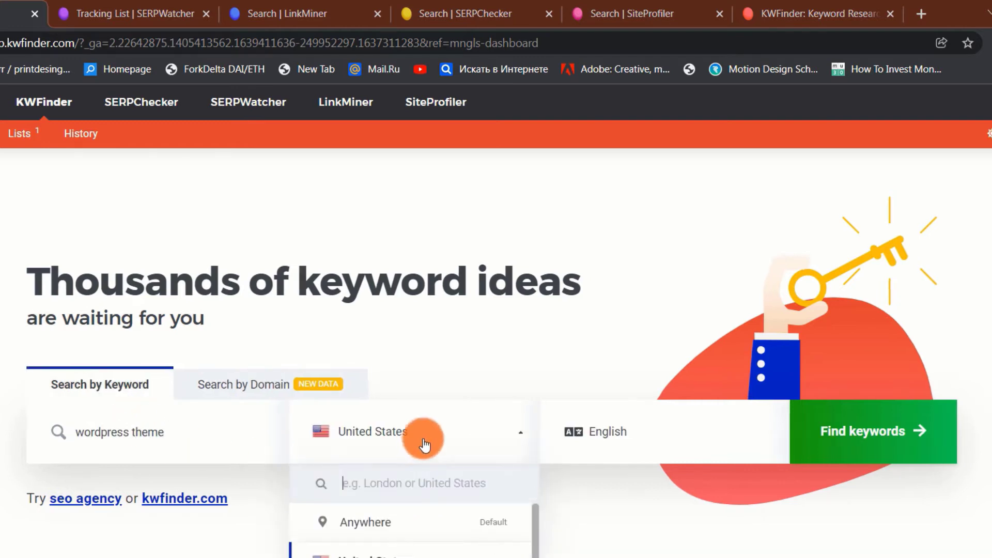
{"action": "left_click", "coordinate": [420, 436]}
{"action": "left_click", "coordinate": [813, 445]}
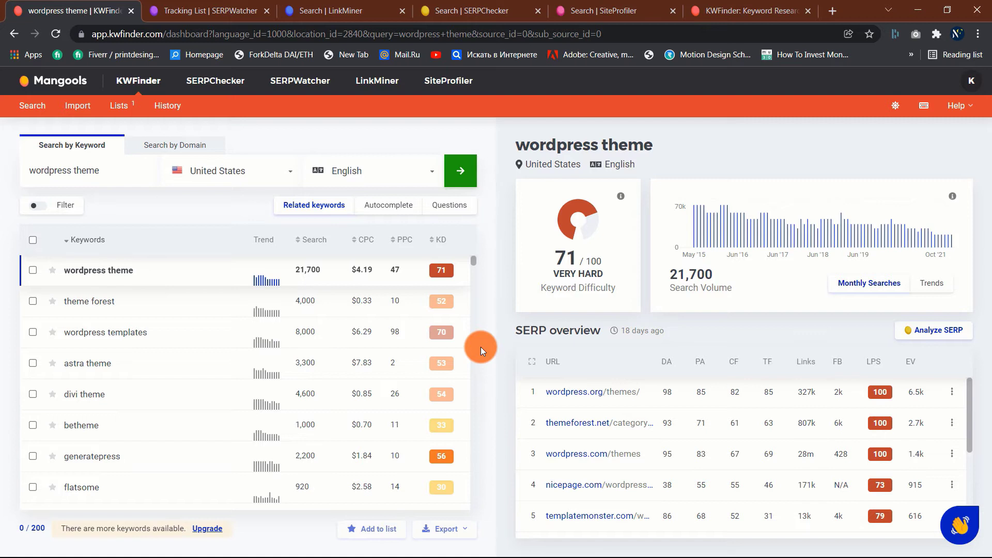
Examine the related keywords for "wordpress theme" with their trends, search volumes, CPC, PPC and difficulty scores
{"action": "scroll", "coordinate": [262, 398], "scroll_direction": "down", "scroll_amount": 5}
{"action": "scroll", "coordinate": [263, 406], "scroll_direction": "down", "scroll_amount": 4}
{"action": "scroll", "coordinate": [263, 406], "scroll_direction": "up", "scroll_amount": 8}
{"action": "scroll", "coordinate": [262, 406], "scroll_direction": "up", "scroll_amount": 1}
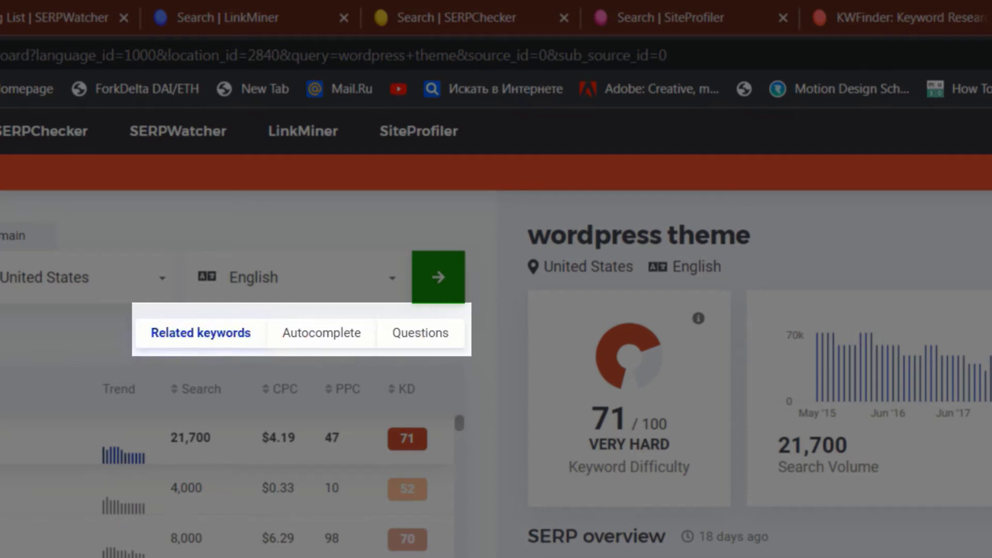
{"action": "scroll", "coordinate": [52, 517], "scroll_direction": "down", "scroll_amount": 8}
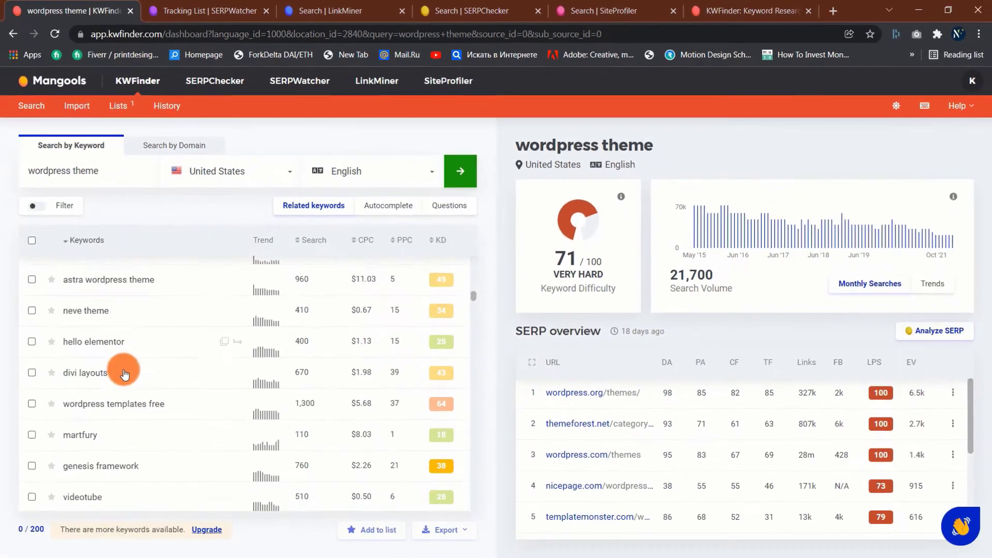
{"action": "scroll", "coordinate": [124, 373], "scroll_direction": "up", "scroll_amount": 15}
{"action": "scroll", "coordinate": [125, 372], "scroll_direction": "up", "scroll_amount": 5}
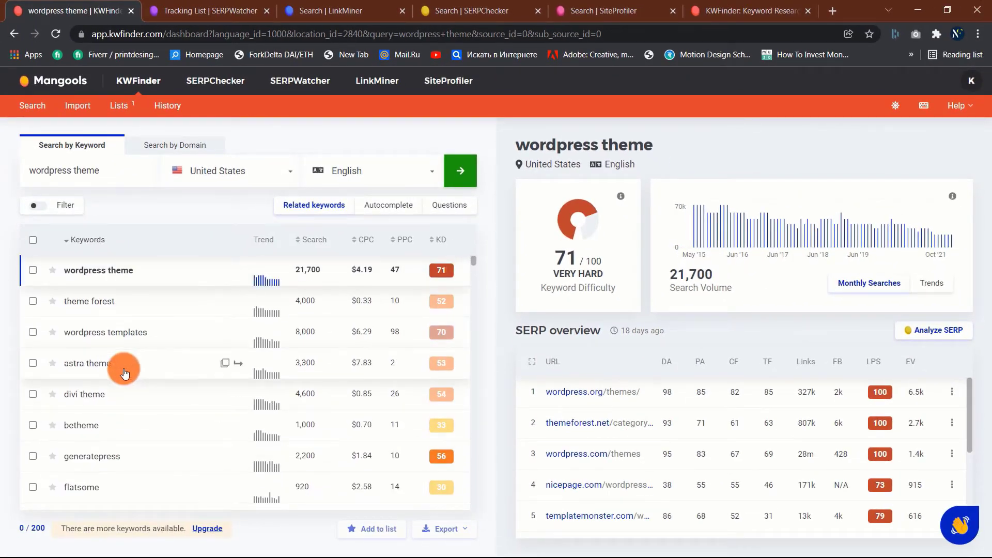
{"action": "scroll", "coordinate": [125, 372], "scroll_direction": "down", "scroll_amount": 15}
{"action": "scroll", "coordinate": [124, 374], "scroll_direction": "up", "scroll_amount": 13}
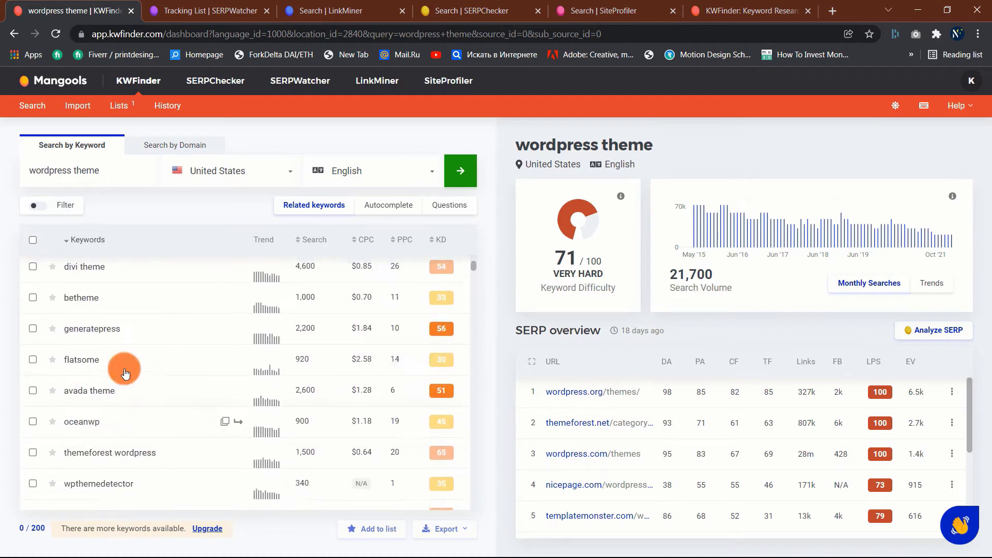
{"action": "scroll", "coordinate": [125, 372], "scroll_direction": "up", "scroll_amount": 3}
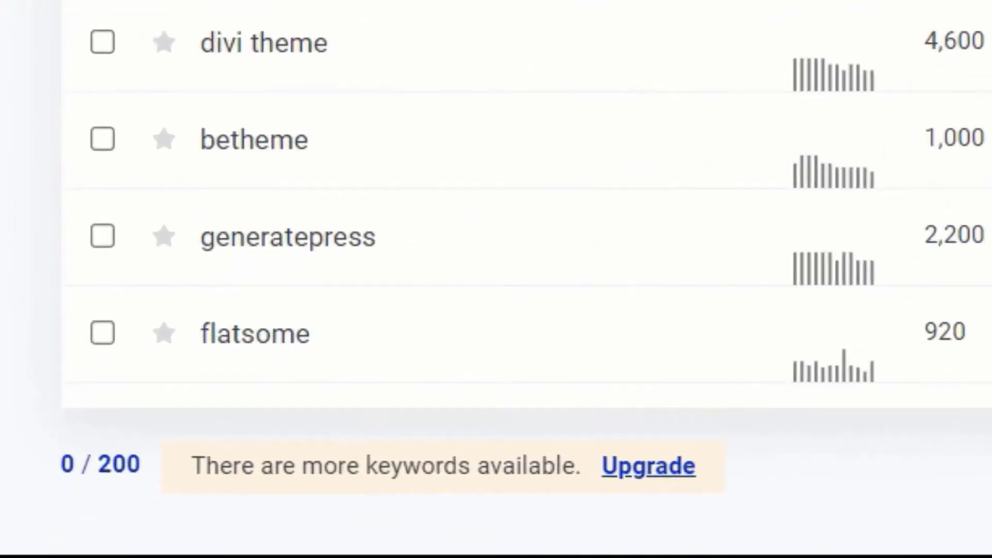
{"action": "scroll", "coordinate": [124, 336], "scroll_direction": "down", "scroll_amount": 5}
{"action": "scroll", "coordinate": [496, 207], "scroll_direction": "down", "scroll_amount": 15}
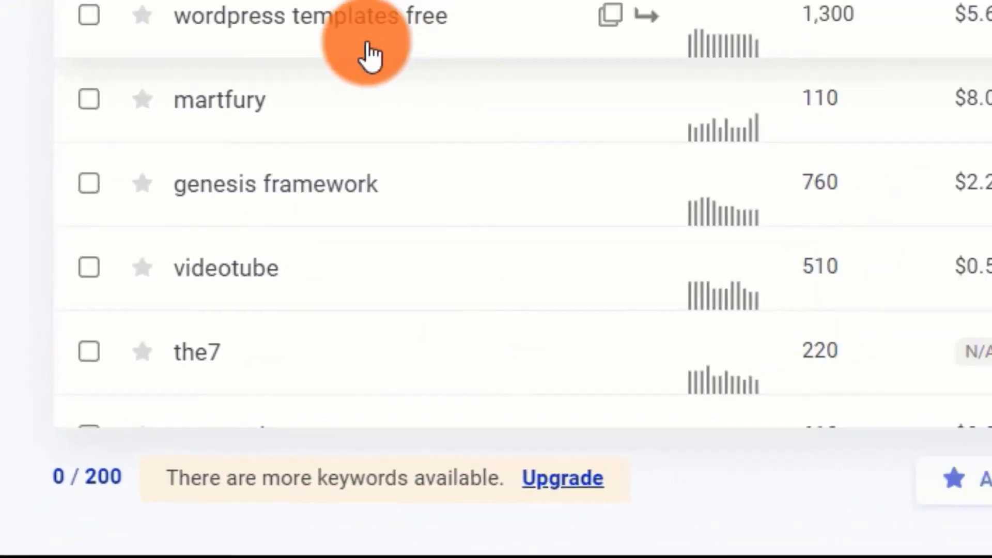
{"action": "scroll", "coordinate": [137, 372], "scroll_direction": "up", "scroll_amount": 10}
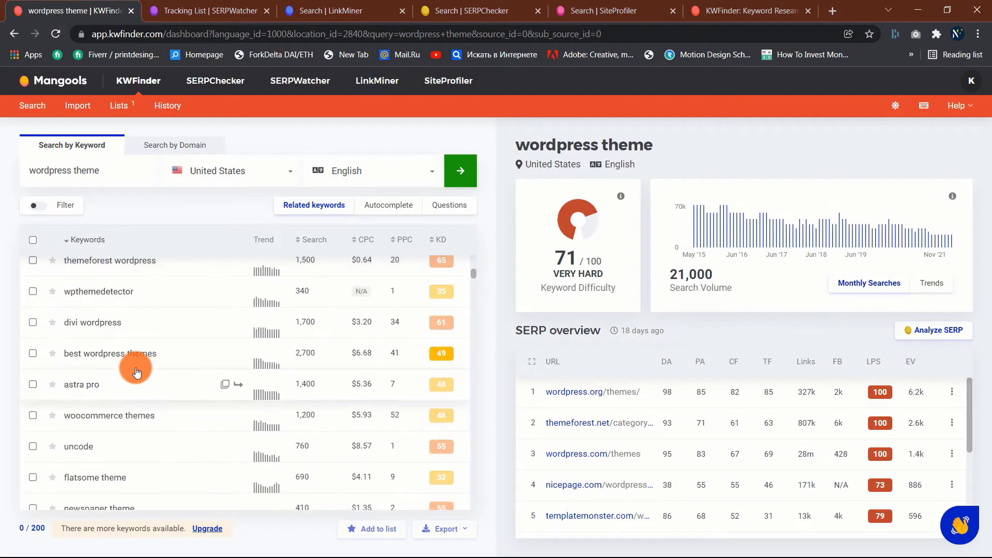
{"action": "scroll", "coordinate": [137, 372], "scroll_direction": "up", "scroll_amount": 5}
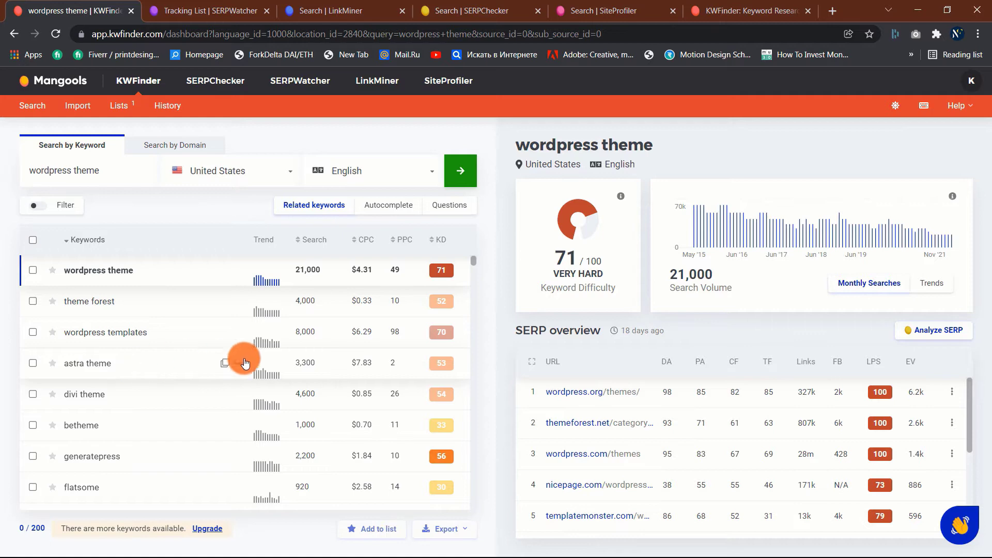
{"action": "mouse_move", "coordinate": [739, 245]}
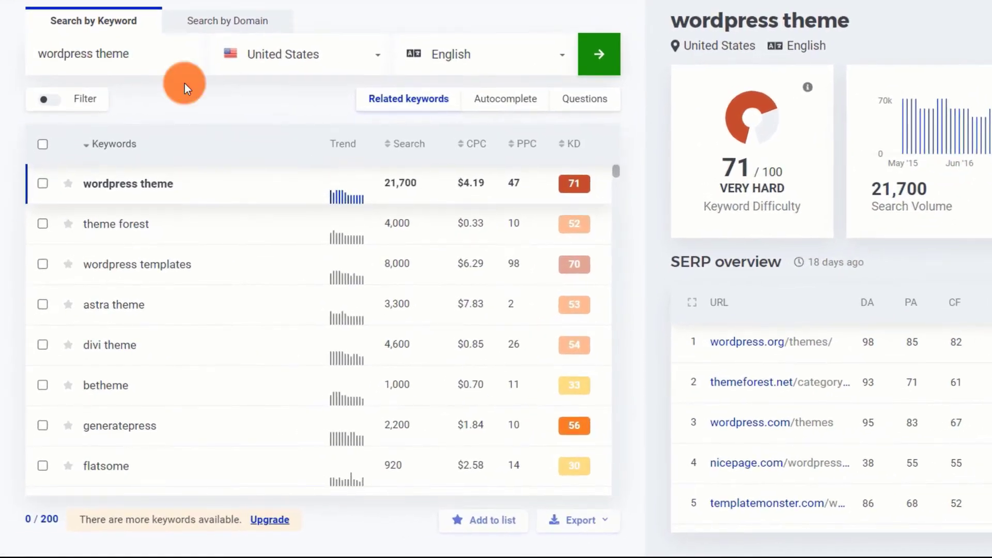
Show the autocomplete keyword suggestions for "wordpress theme" and look through them
{"action": "left_click", "coordinate": [468, 133]}
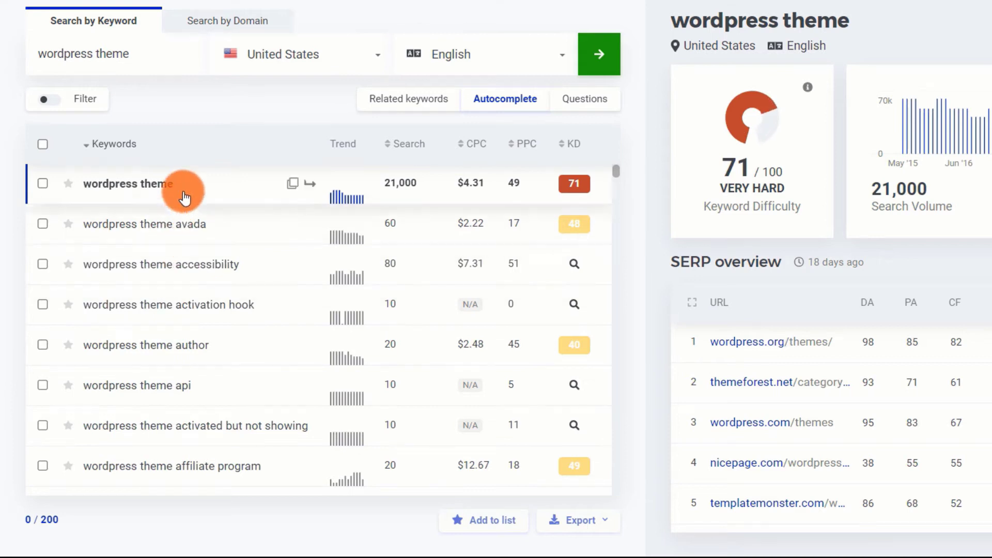
{"action": "scroll", "coordinate": [181, 259], "scroll_direction": "down", "scroll_amount": 2}
{"action": "scroll", "coordinate": [186, 268], "scroll_direction": "up", "scroll_amount": 2}
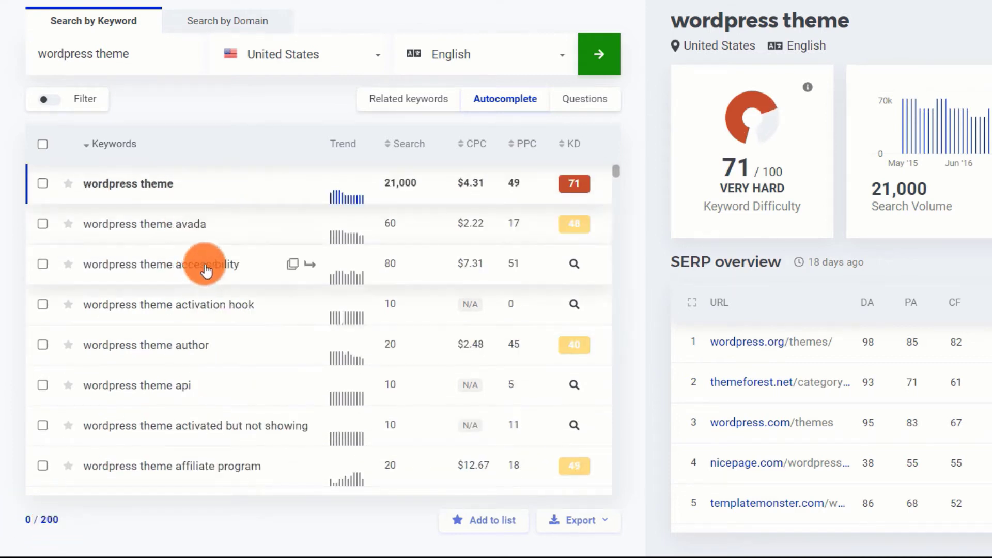
Show the question-based keyword suggestions for "wordpress theme" and read through the list
{"action": "left_click", "coordinate": [599, 100]}
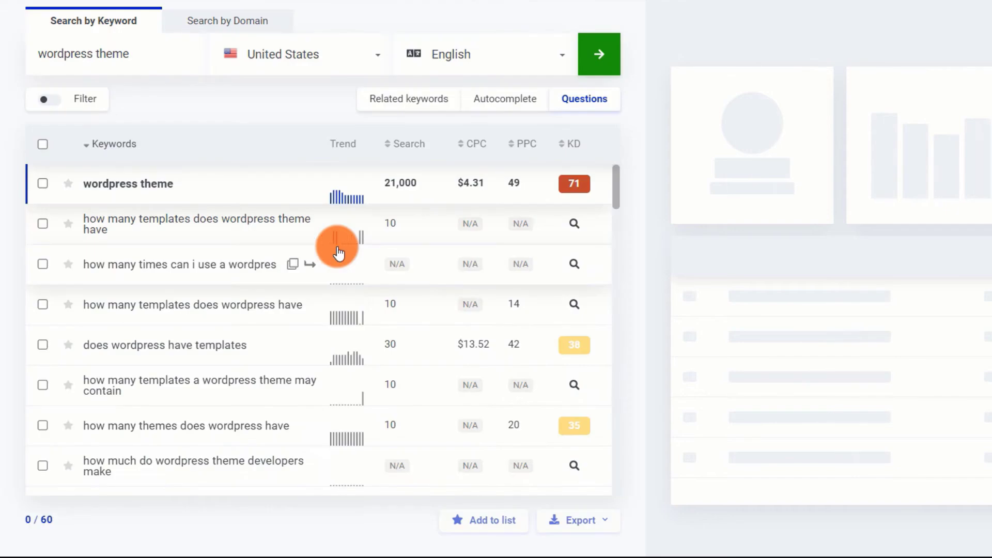
{"action": "scroll", "coordinate": [203, 315], "scroll_direction": "down", "scroll_amount": 3}
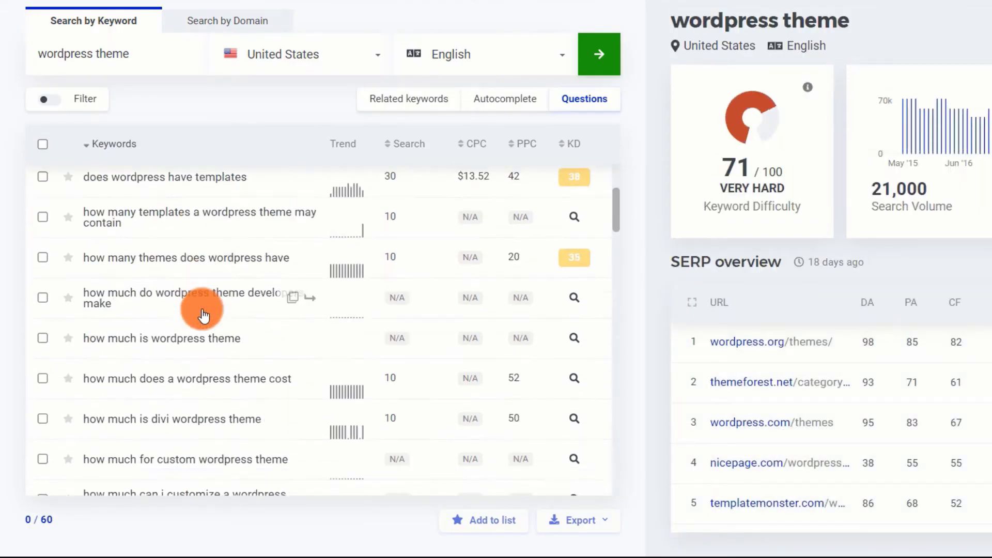
{"action": "scroll", "coordinate": [203, 315], "scroll_direction": "up", "scroll_amount": 3}
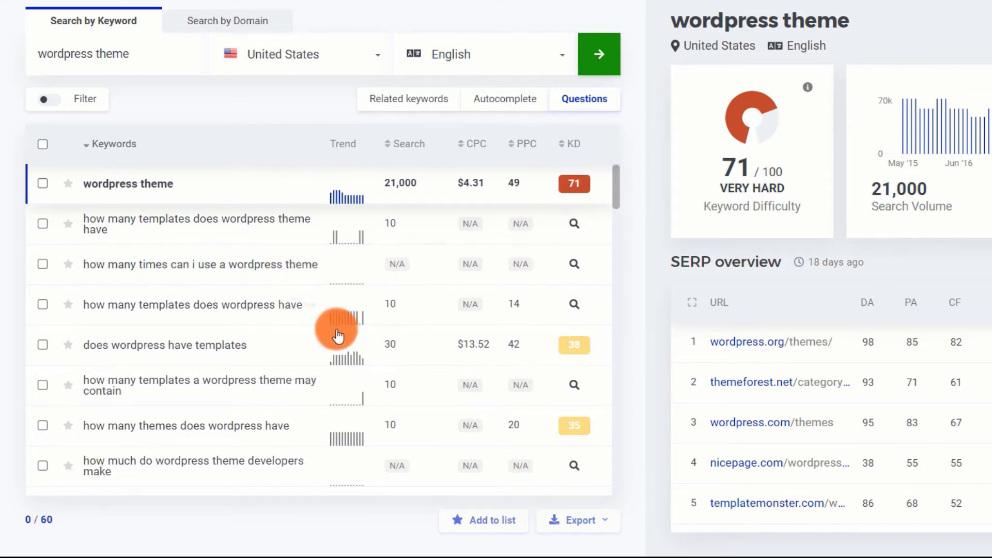
{"action": "scroll", "coordinate": [337, 330], "scroll_direction": "down", "scroll_amount": 3}
{"action": "scroll", "coordinate": [337, 335], "scroll_direction": "up", "scroll_amount": 3}
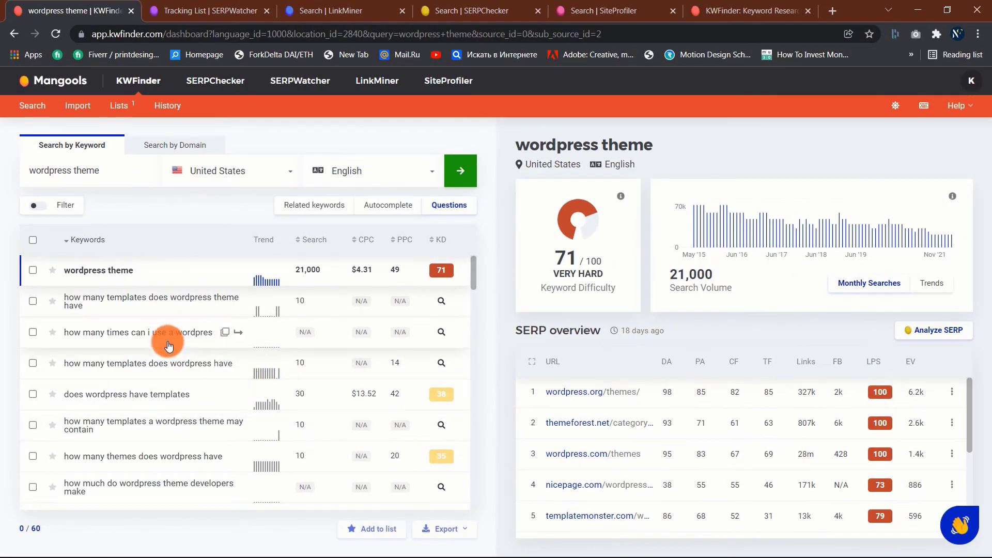
{"action": "scroll", "coordinate": [184, 357], "scroll_direction": "down", "scroll_amount": 3}
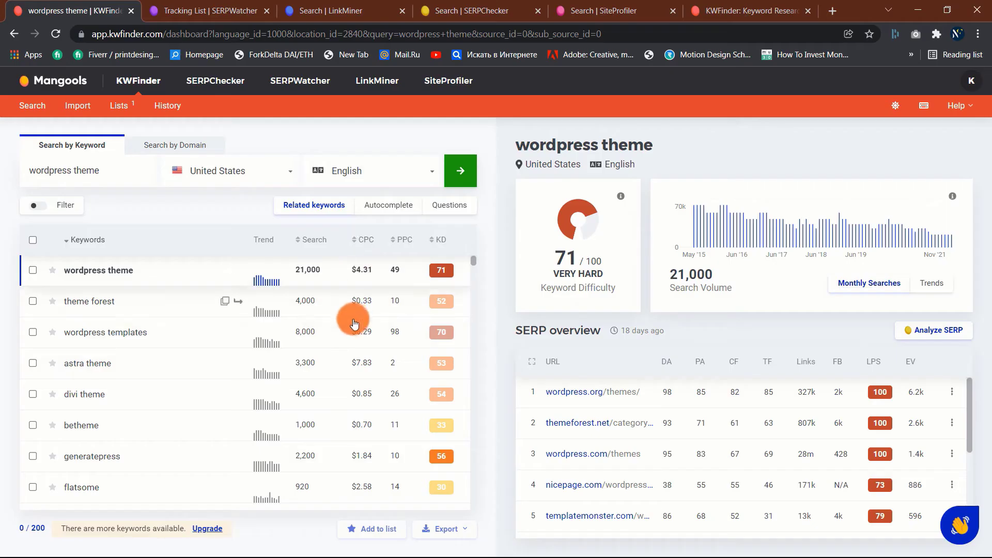
View the Keyword SEO Difficulty scale and review the ranking pages and their metrics in the SERP overview
{"action": "left_click", "coordinate": [572, 228]}
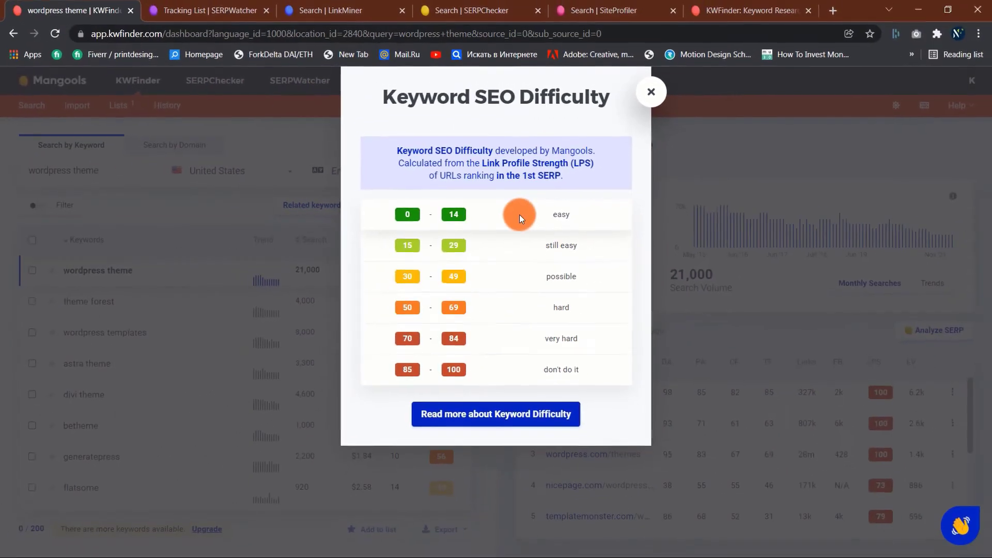
{"action": "left_click", "coordinate": [650, 95]}
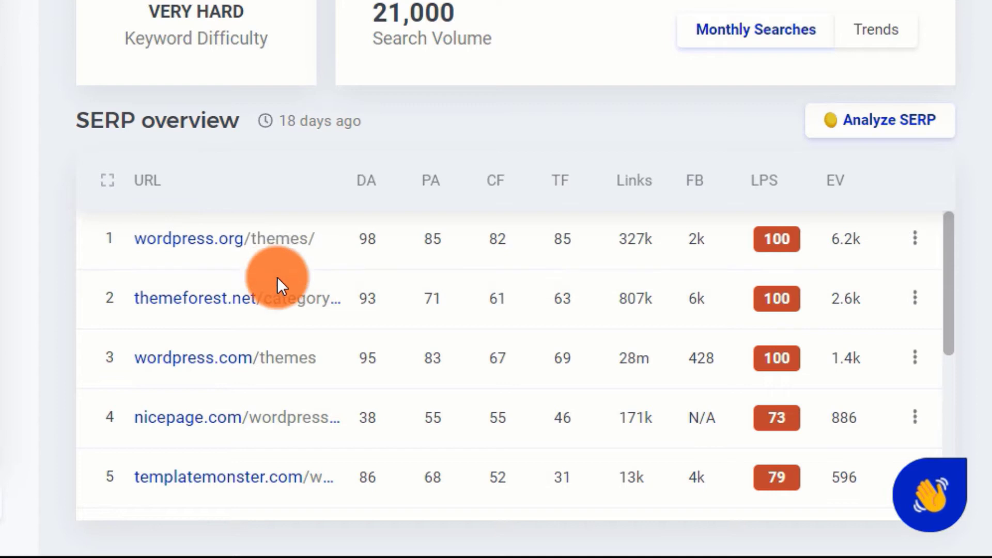
{"action": "scroll", "coordinate": [277, 282], "scroll_direction": "down", "scroll_amount": 5}
{"action": "scroll", "coordinate": [277, 281], "scroll_direction": "up", "scroll_amount": 5}
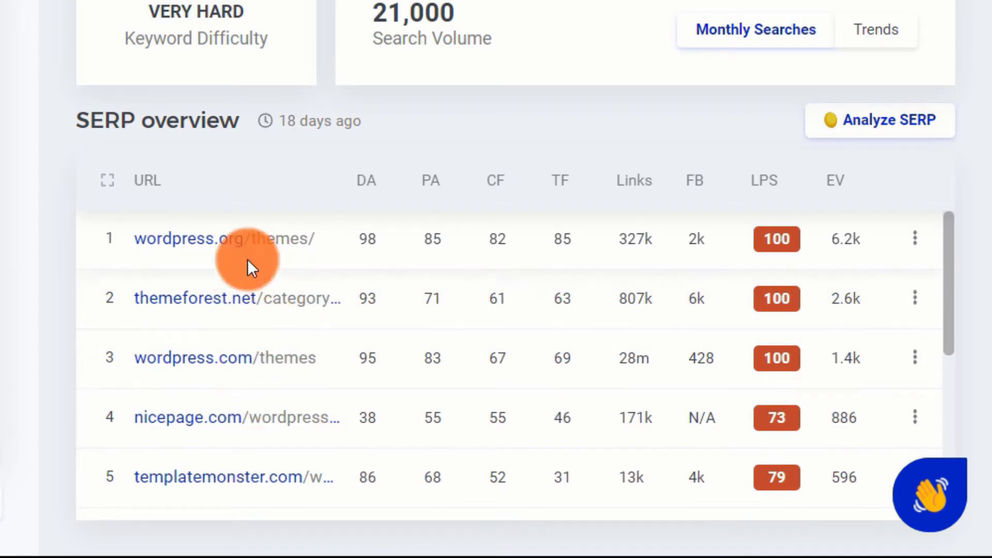
{"action": "scroll", "coordinate": [248, 263], "scroll_direction": "down", "scroll_amount": 6}
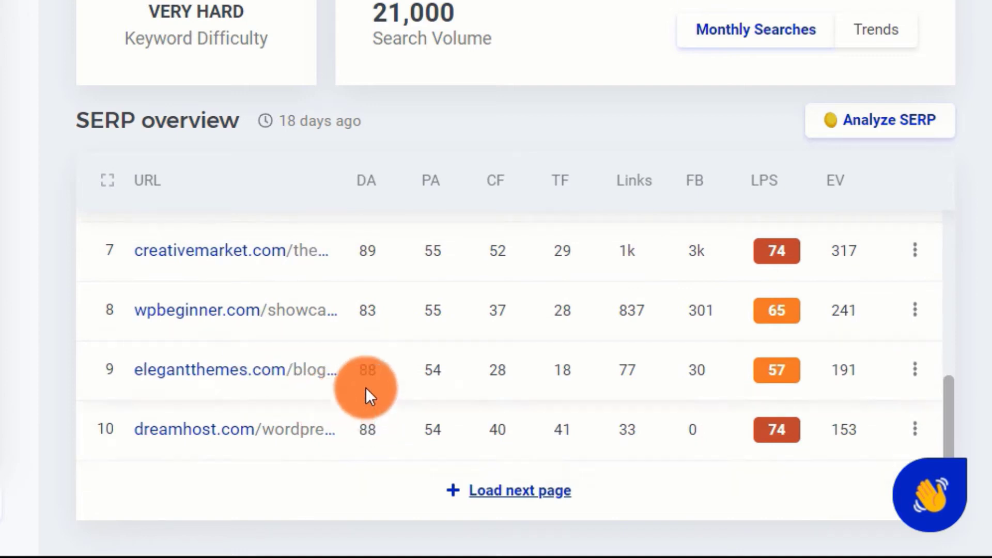
{"action": "scroll", "coordinate": [366, 387], "scroll_direction": "up", "scroll_amount": 6}
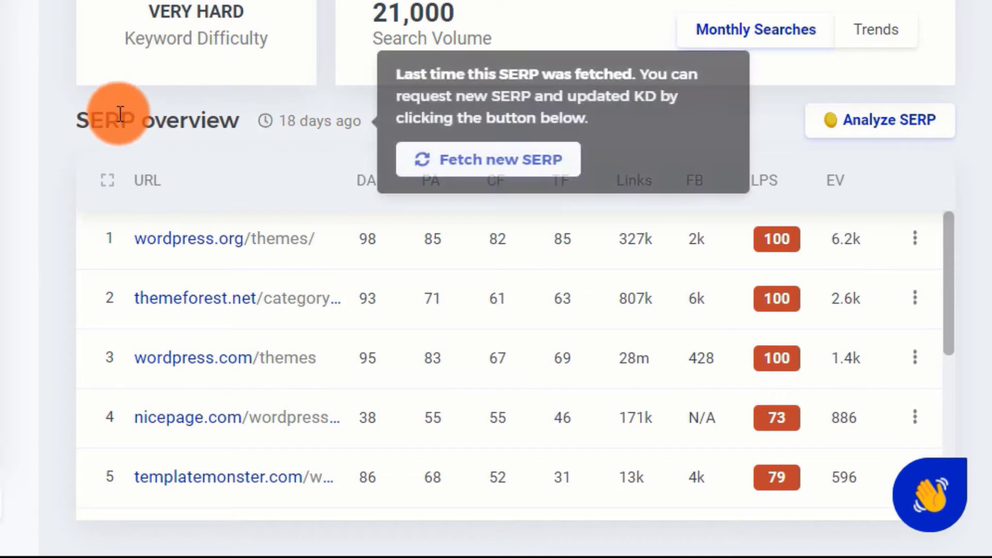
Look through all ten pages listed in the SERP overview for "wordpress theme"
{"action": "scroll", "coordinate": [255, 299], "scroll_direction": "down", "scroll_amount": 6}
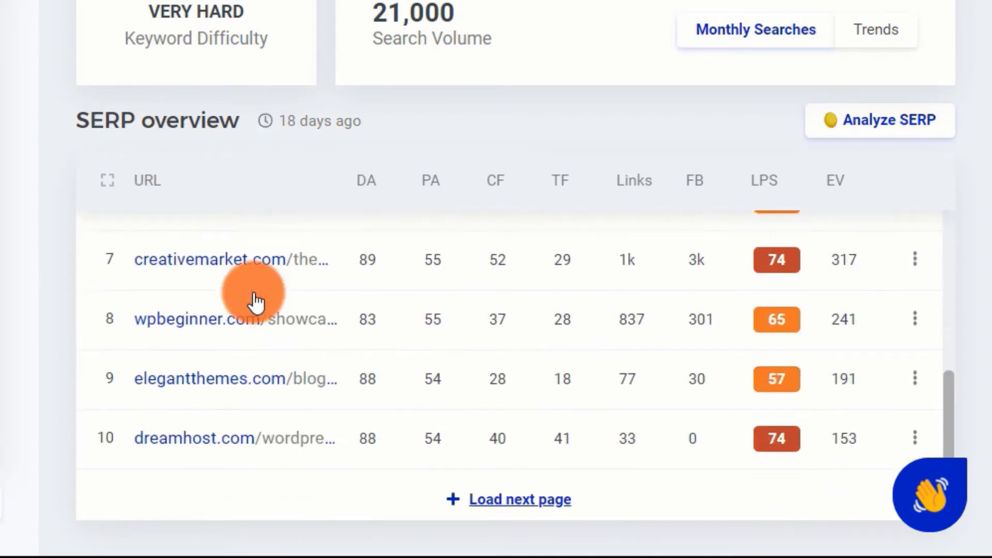
{"action": "scroll", "coordinate": [262, 395], "scroll_direction": "up", "scroll_amount": 6}
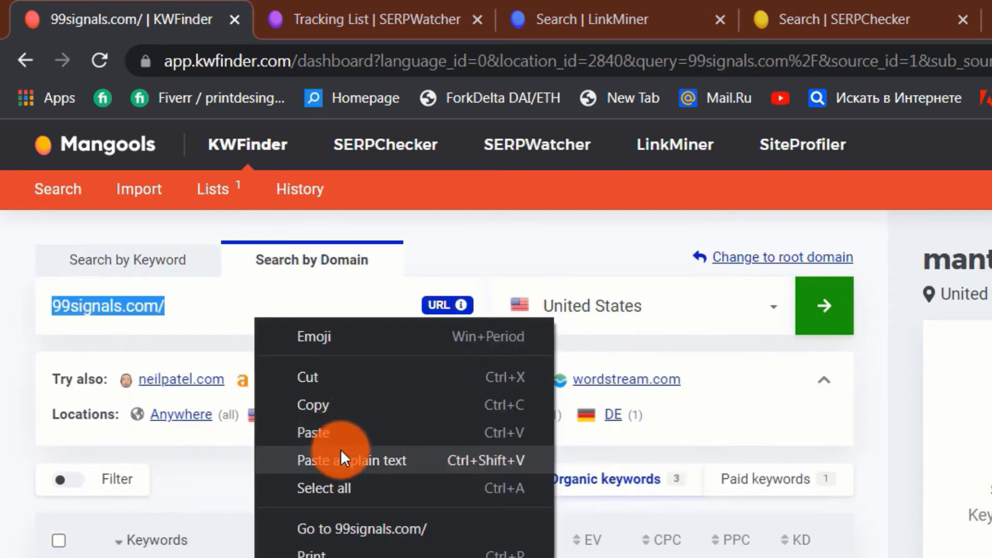
{"action": "left_click", "coordinate": [337, 433]}
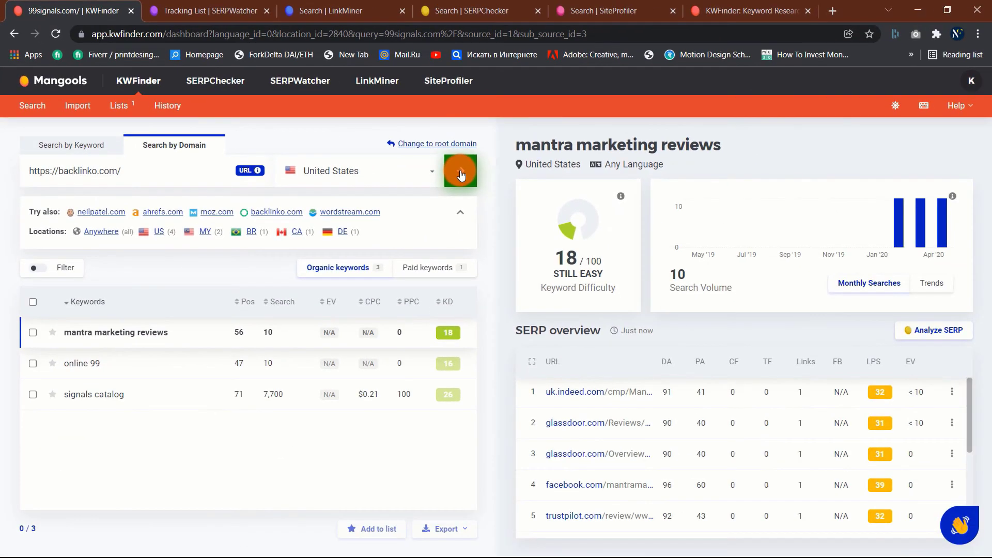
{"action": "left_click", "coordinate": [460, 173]}
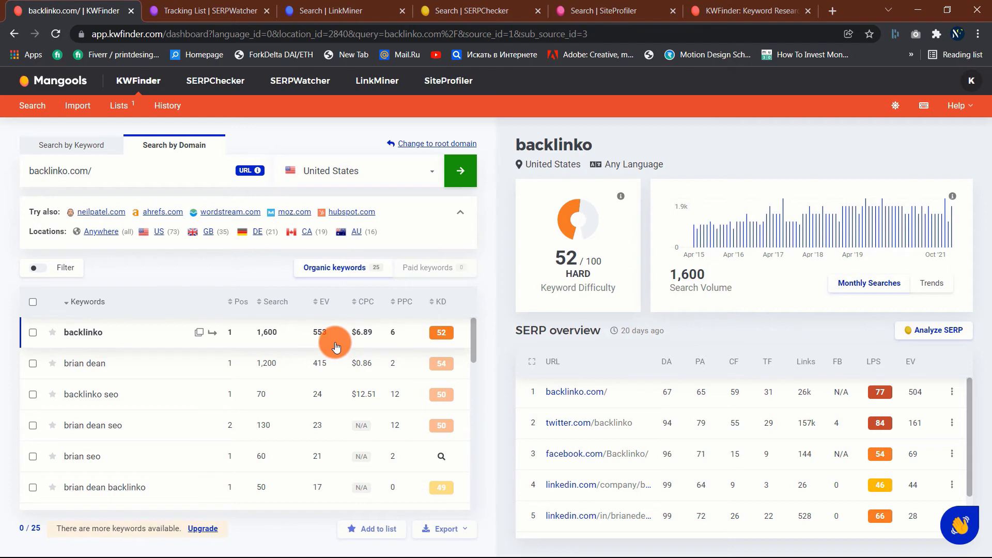
{"action": "scroll", "coordinate": [111, 377], "scroll_direction": "down", "scroll_amount": 4}
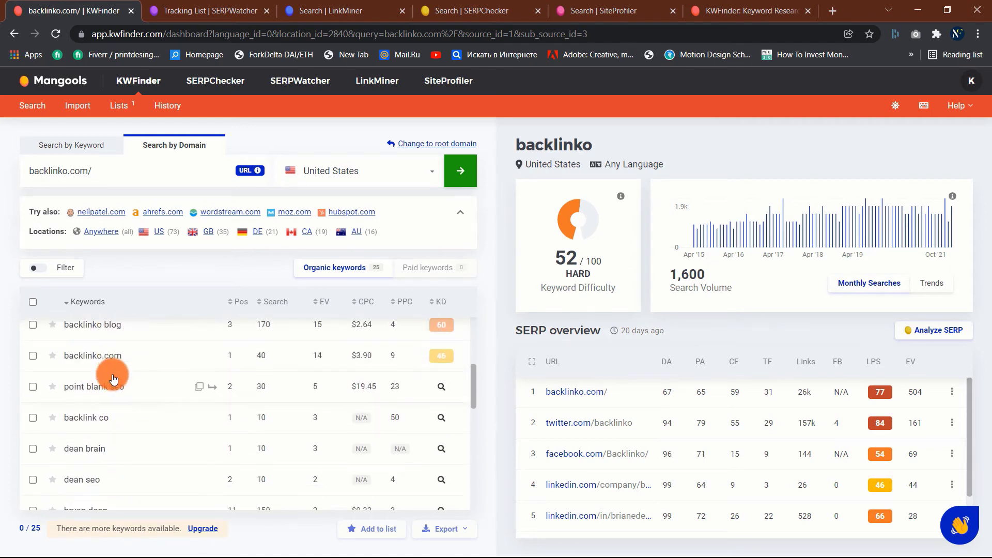
{"action": "scroll", "coordinate": [113, 379], "scroll_direction": "down", "scroll_amount": 8}
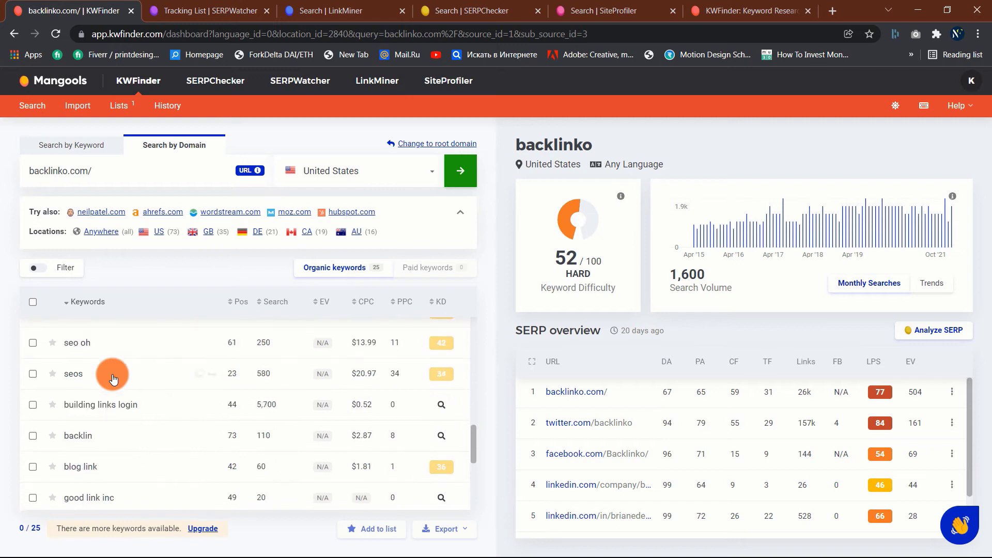
{"action": "scroll", "coordinate": [113, 378], "scroll_direction": "up", "scroll_amount": 8}
{"action": "scroll", "coordinate": [113, 379], "scroll_direction": "up", "scroll_amount": 5}
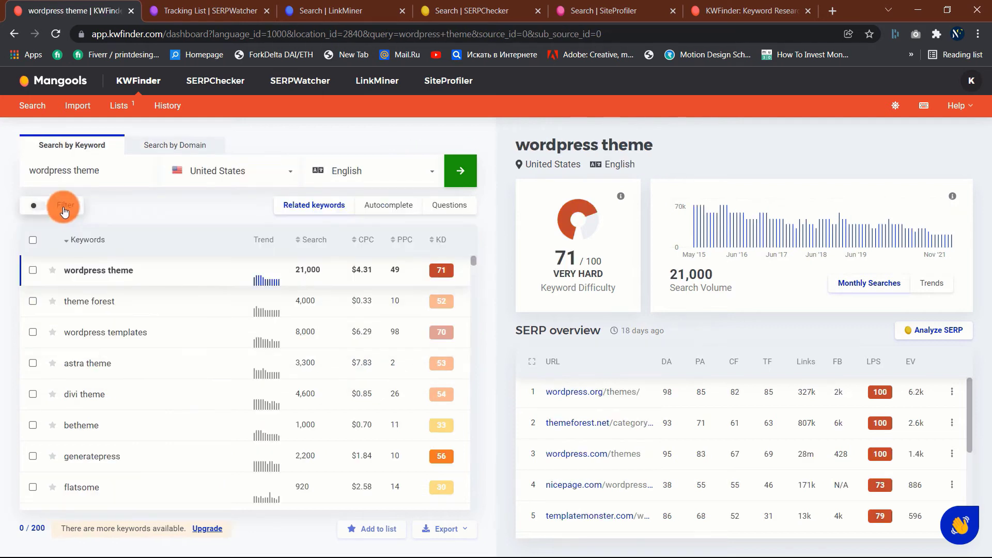
Filter the related keywords for "wordpress theme" to a maximum search volume of 2000 and maximum keyword difficulty of 50, and browse the matches
{"action": "left_click", "coordinate": [64, 211]}
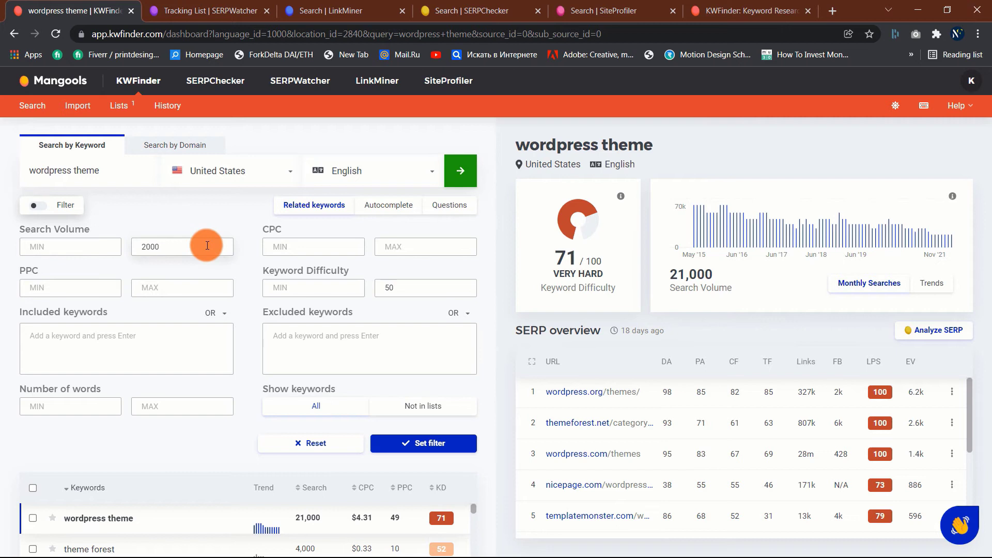
{"action": "left_click", "coordinate": [337, 246]}
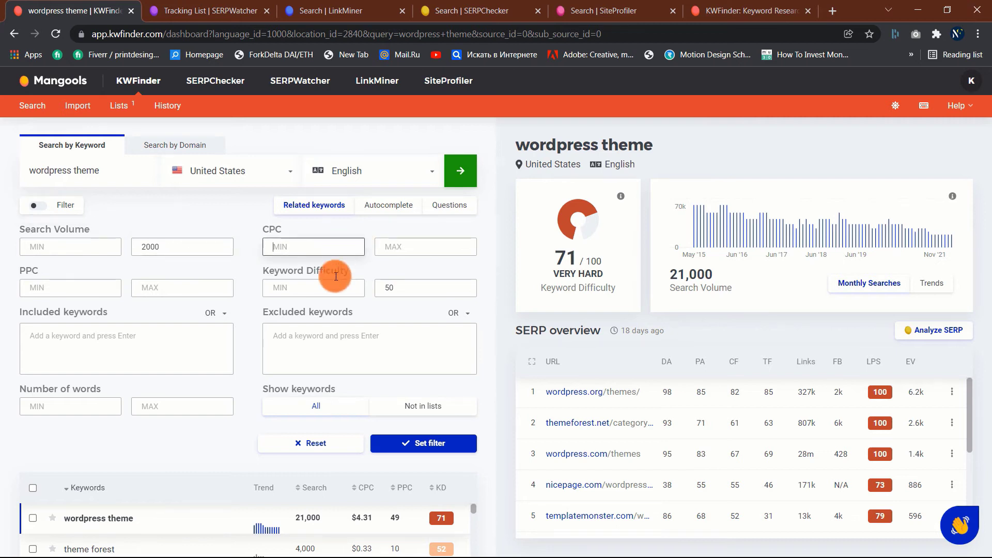
{"action": "left_click", "coordinate": [334, 289]}
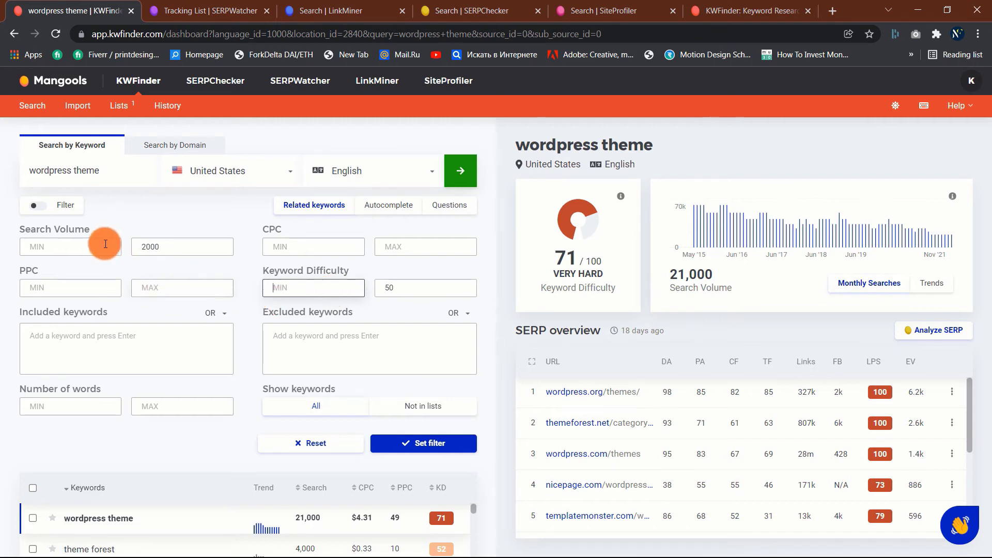
{"action": "left_click", "coordinate": [434, 442]}
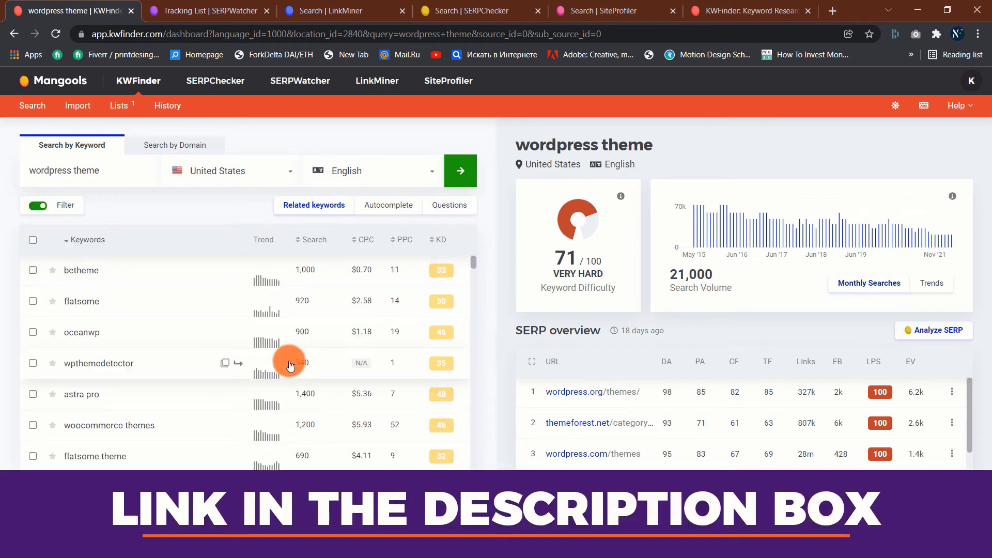
{"action": "scroll", "coordinate": [291, 365], "scroll_direction": "down", "scroll_amount": 5}
{"action": "scroll", "coordinate": [291, 365], "scroll_direction": "down", "scroll_amount": 9}
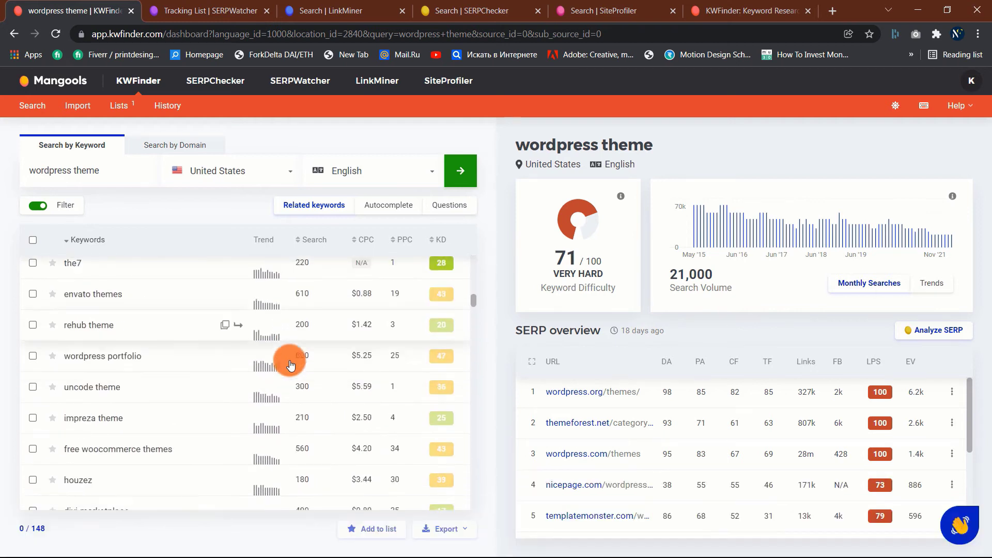
{"action": "scroll", "coordinate": [290, 365], "scroll_direction": "down", "scroll_amount": 9}
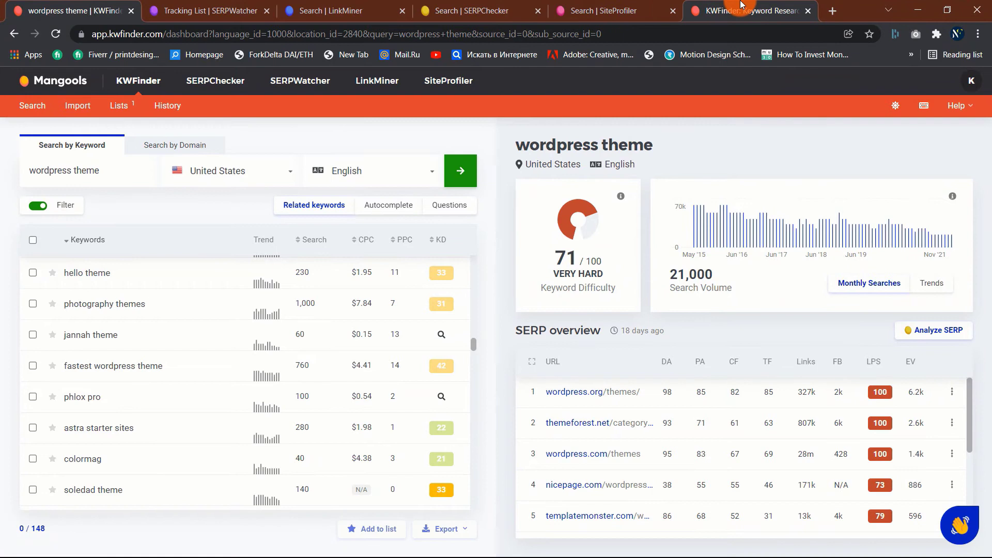
View the KWFinder plans and pricing on its website, including the saving offered with annual plans
{"action": "left_click", "coordinate": [741, 4]}
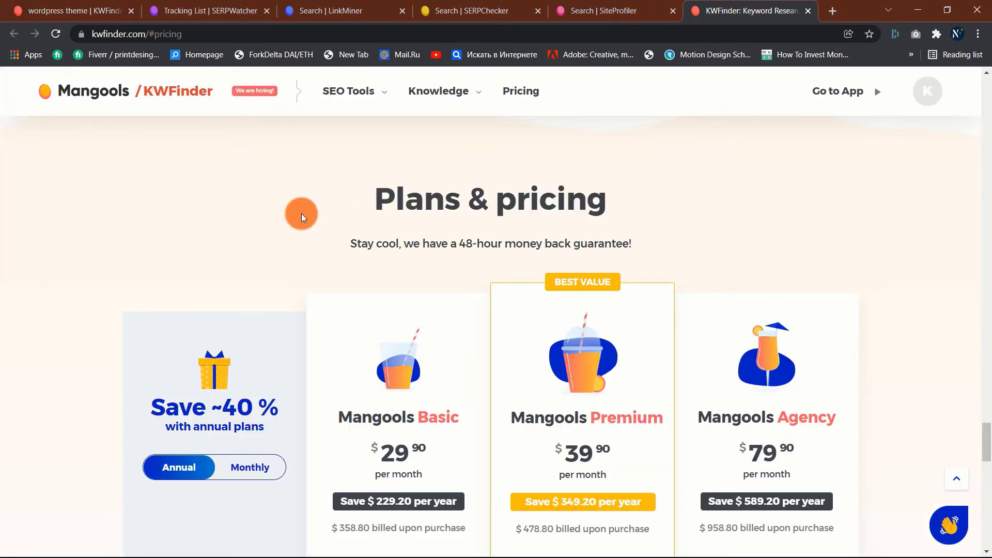
{"action": "scroll", "coordinate": [456, 289], "scroll_direction": "down", "scroll_amount": 1}
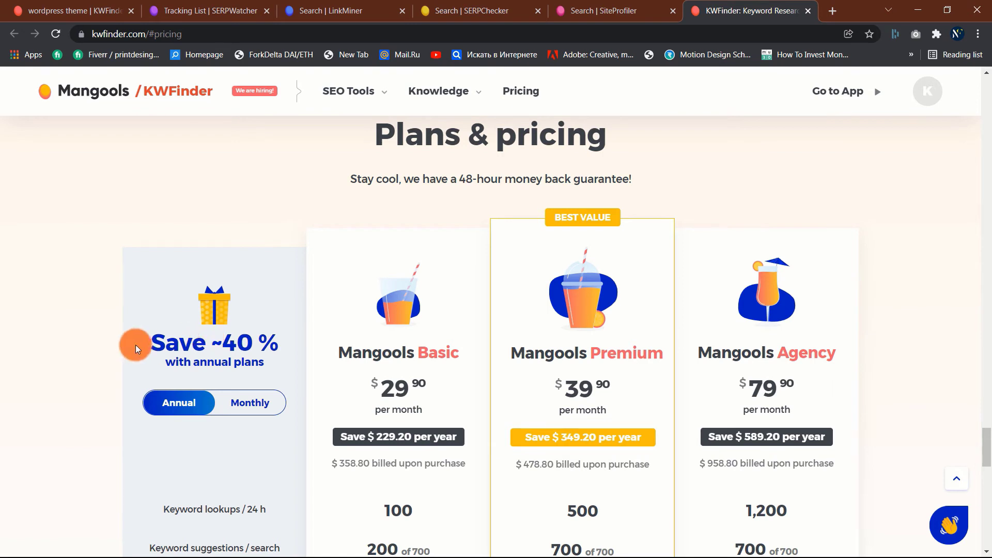
{"action": "left_click_drag", "start_coordinate": [151, 342], "coordinate": [298, 344]}
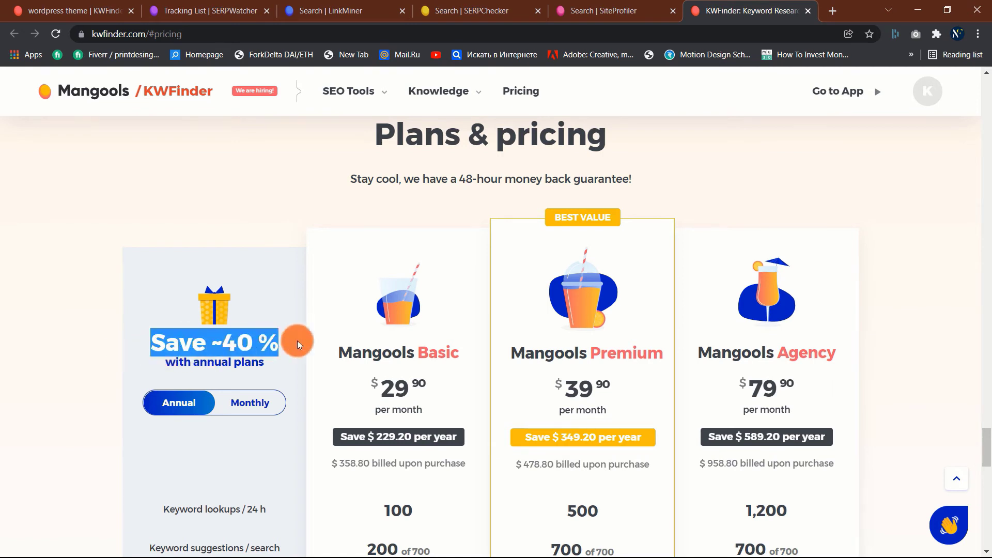
{"action": "left_click", "coordinate": [290, 355]}
{"action": "scroll", "coordinate": [271, 358], "scroll_direction": "down", "scroll_amount": 3}
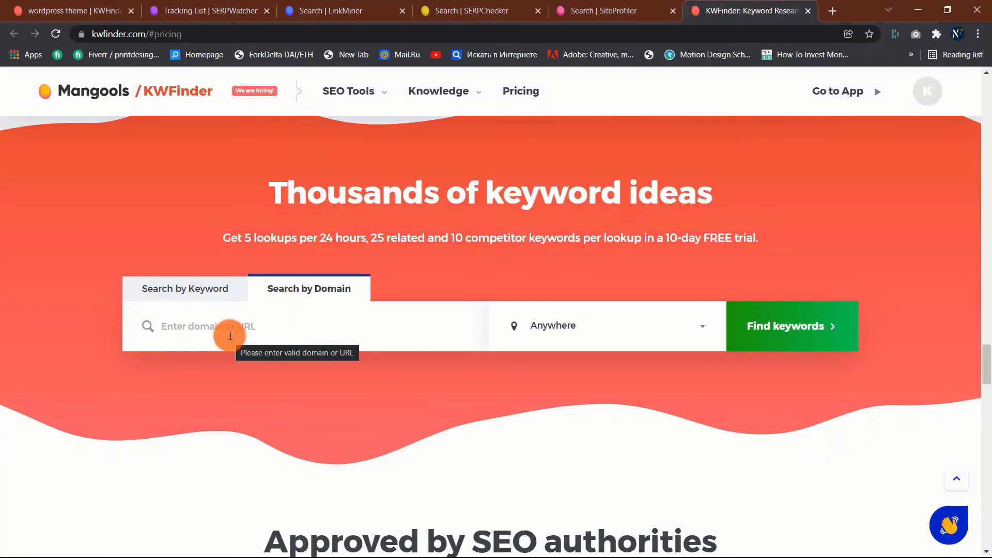
{"action": "right_click", "coordinate": [230, 337]}
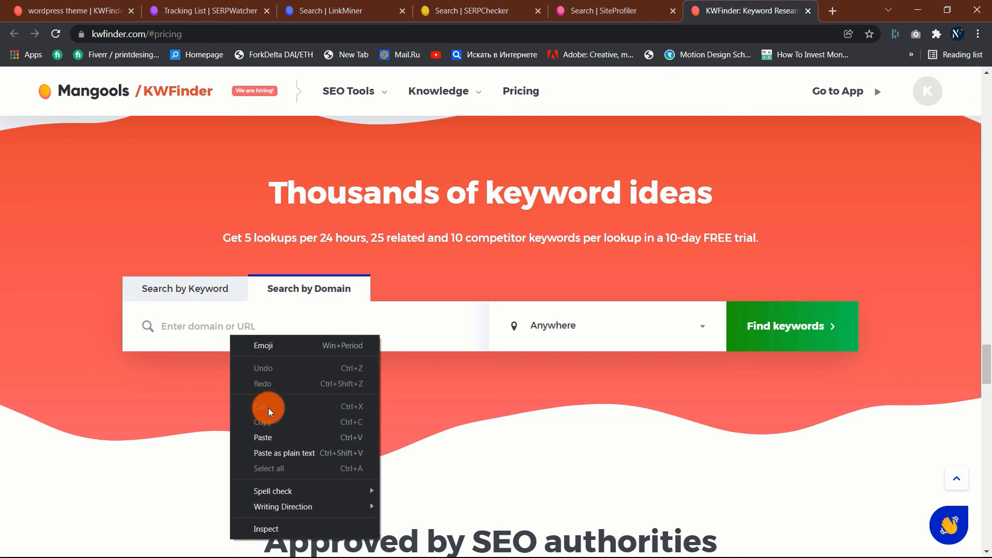
{"action": "left_click", "coordinate": [271, 434]}
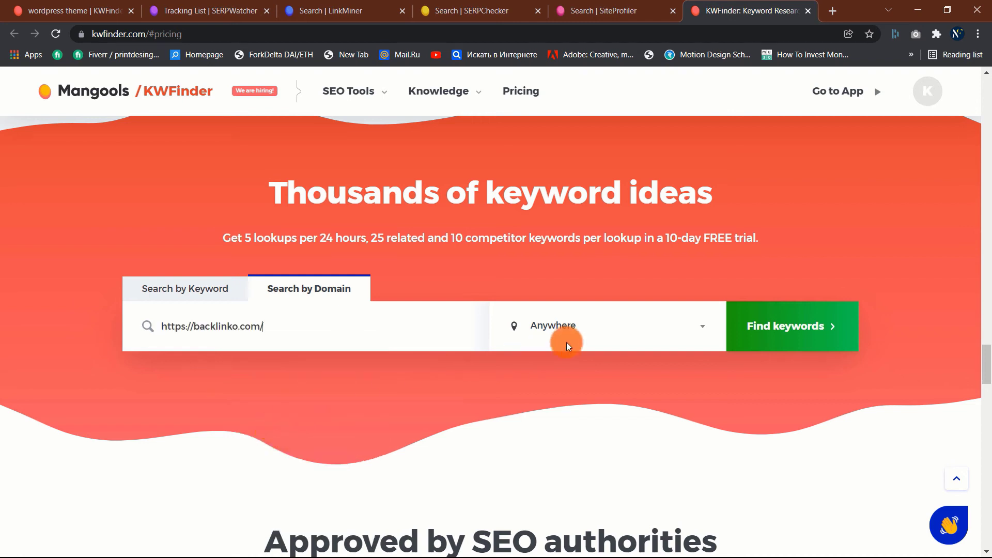
{"action": "left_click", "coordinate": [614, 327]}
{"action": "left_click", "coordinate": [614, 327]}
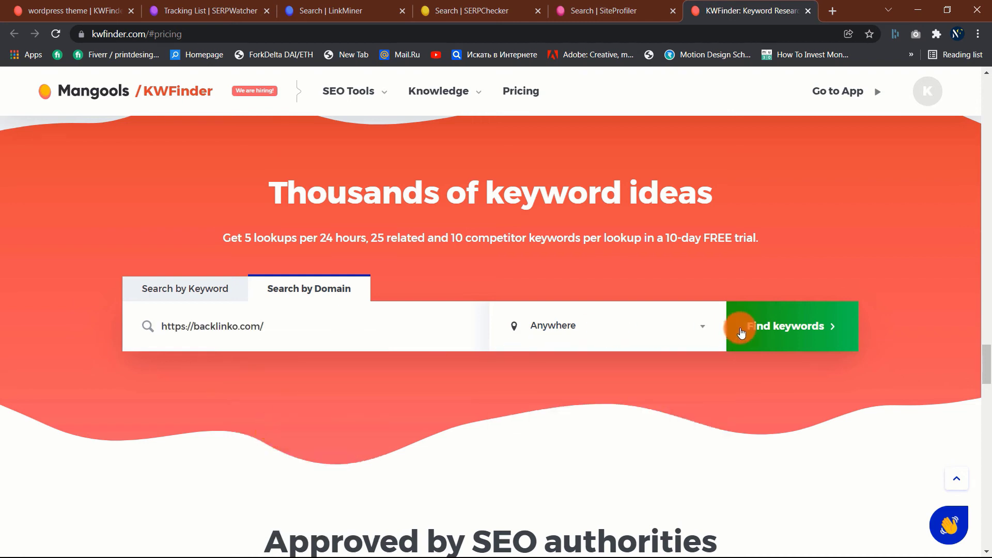
{"action": "left_click", "coordinate": [764, 329]}
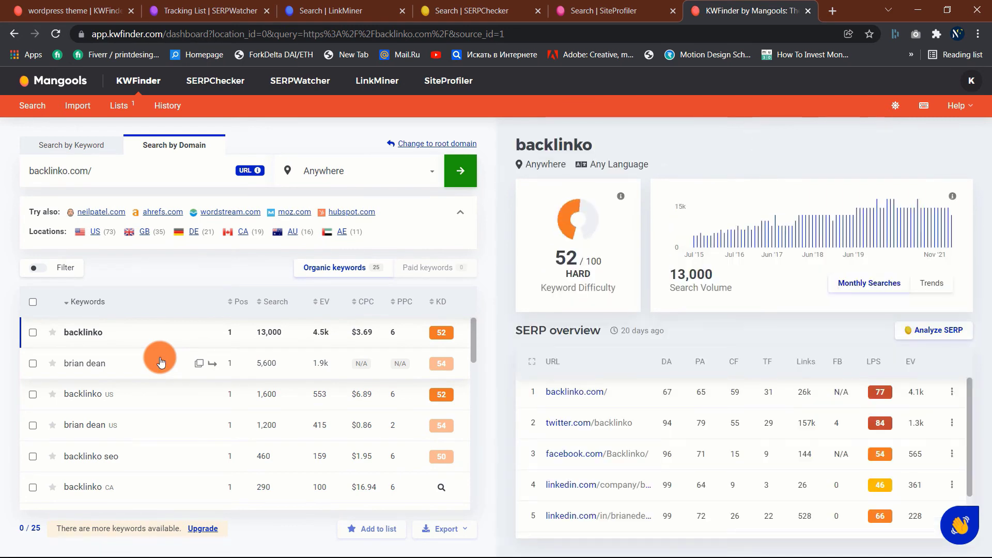
{"action": "scroll", "coordinate": [159, 358], "scroll_direction": "down", "scroll_amount": 4}
{"action": "scroll", "coordinate": [160, 359], "scroll_direction": "down", "scroll_amount": 3}
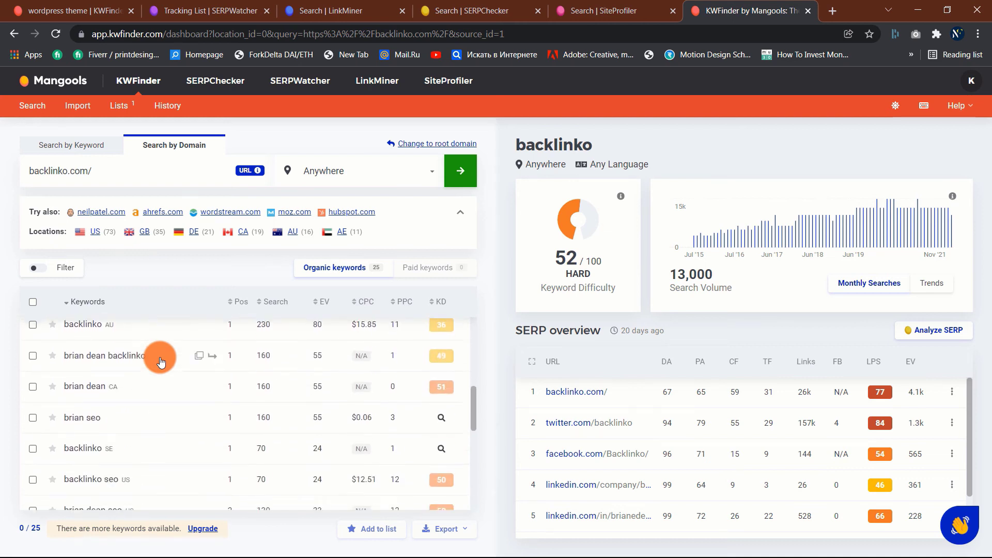
{"action": "scroll", "coordinate": [160, 359], "scroll_direction": "up", "scroll_amount": 7}
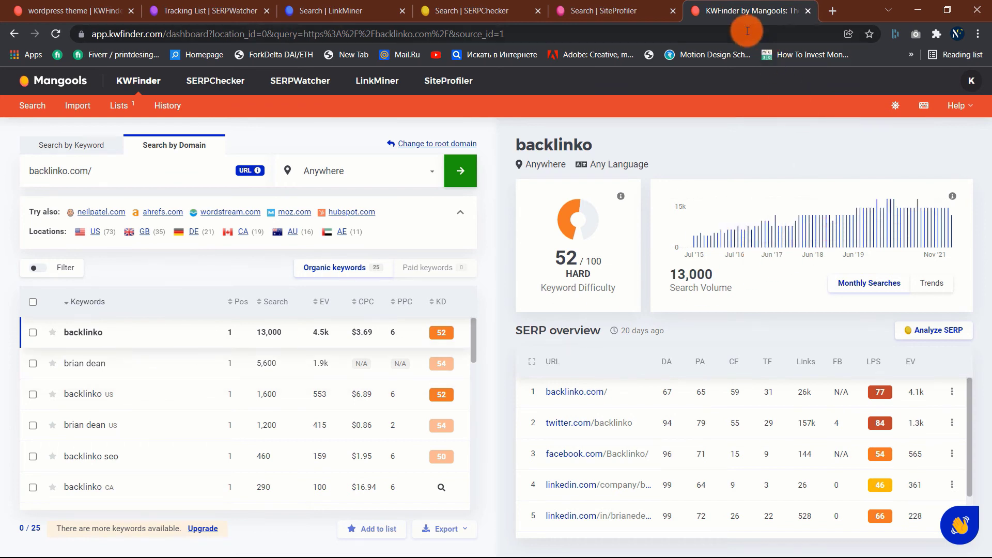
Return to the KWFinder website's pricing section and compare the prices and limits of the Basic, Premium and Agency plans
{"action": "left_click", "coordinate": [11, 31]}
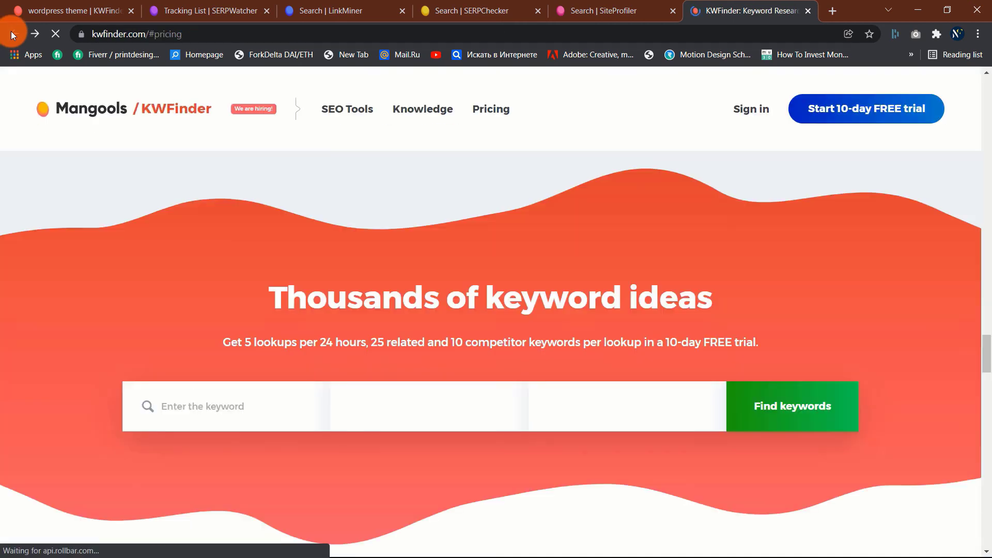
{"action": "scroll", "coordinate": [17, 166], "scroll_direction": "down", "scroll_amount": 6}
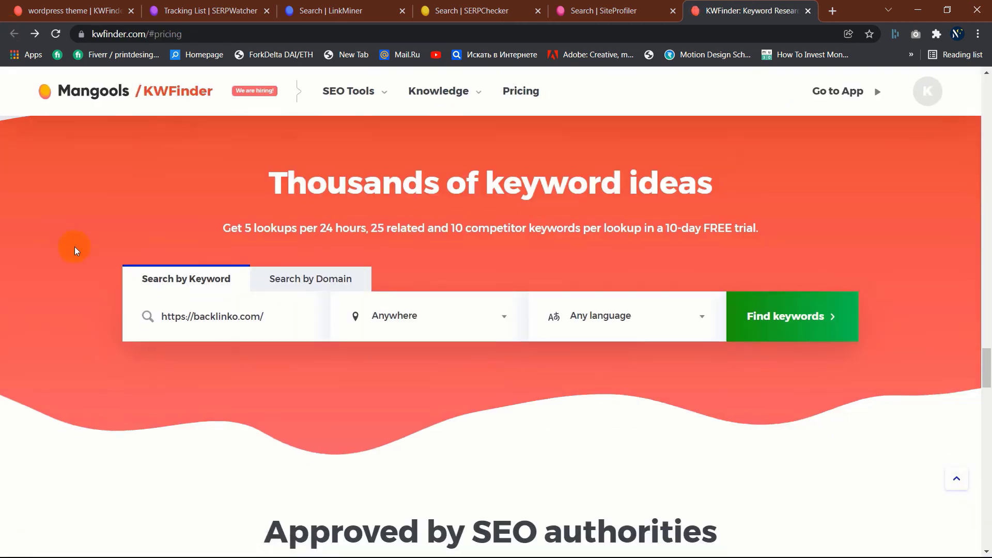
{"action": "left_click", "coordinate": [521, 91]}
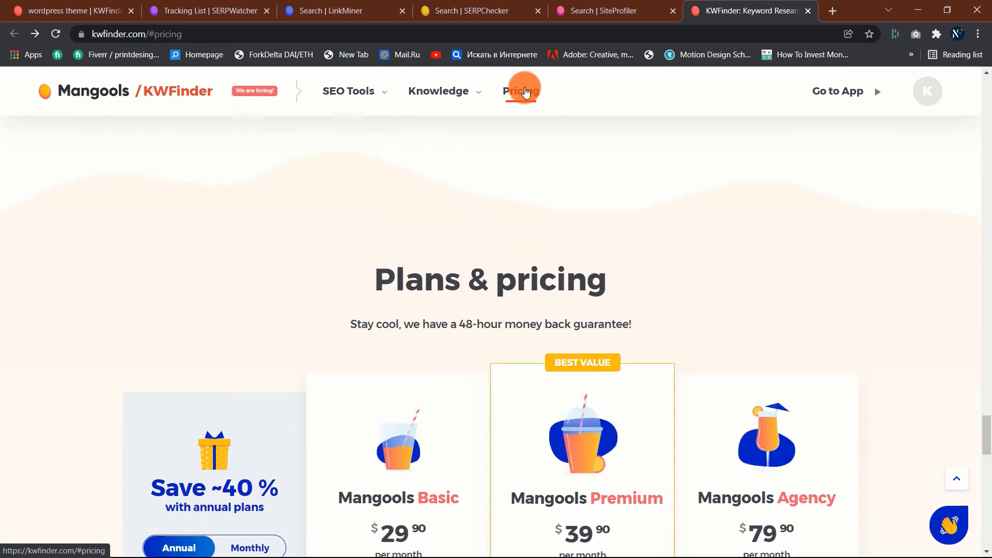
{"action": "scroll", "coordinate": [340, 276], "scroll_direction": "down", "scroll_amount": 5}
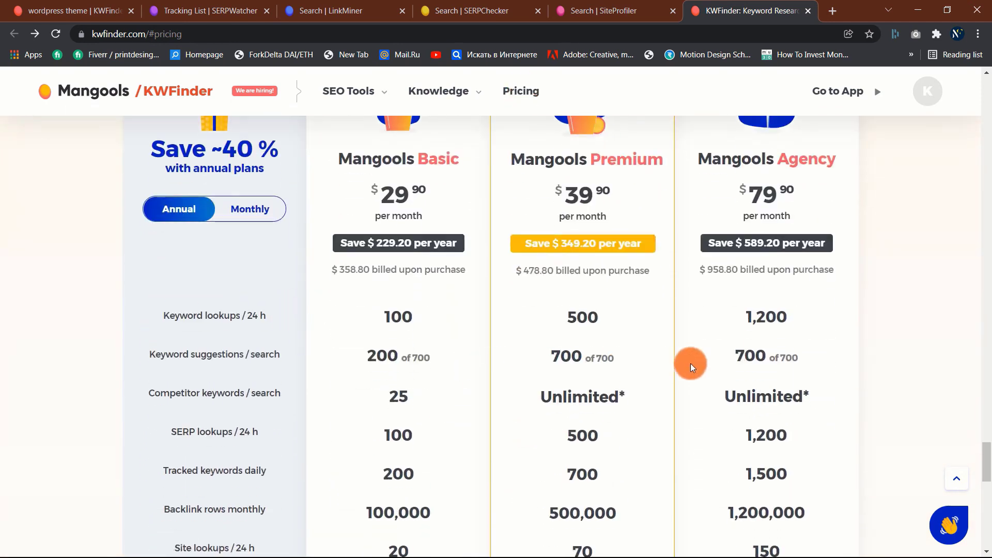
{"action": "scroll", "coordinate": [465, 346], "scroll_direction": "down", "scroll_amount": 3}
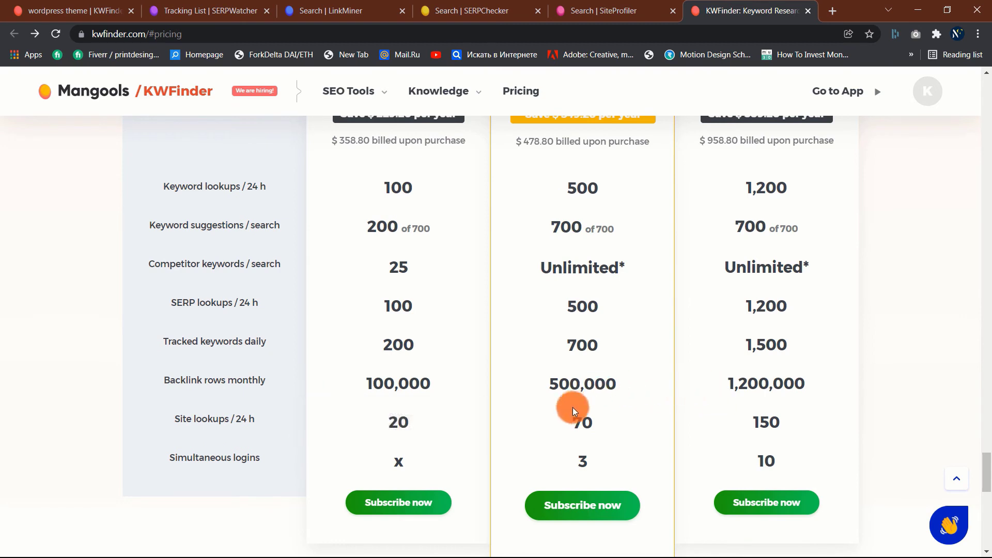
{"action": "scroll", "coordinate": [594, 362], "scroll_direction": "up", "scroll_amount": 1}
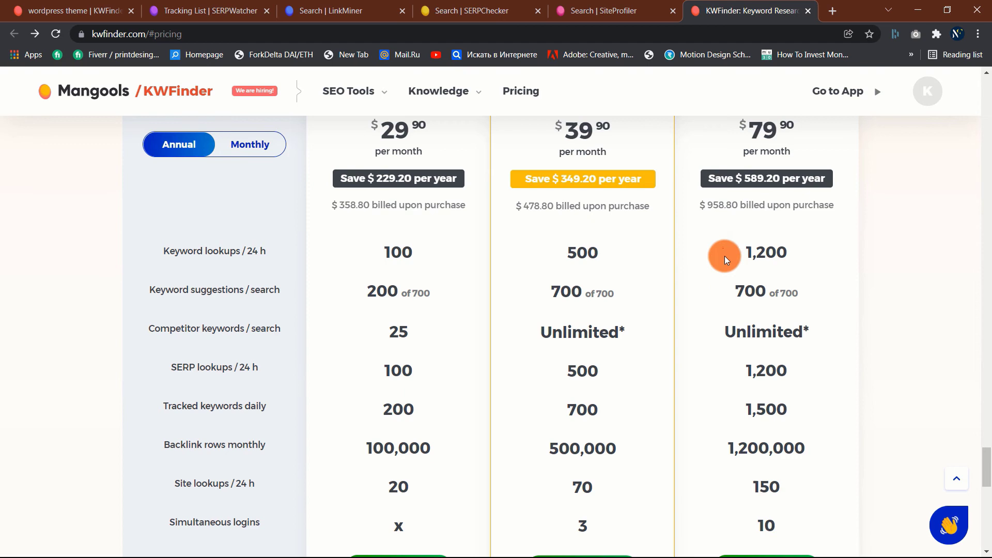
{"action": "scroll", "coordinate": [708, 350], "scroll_direction": "down", "scroll_amount": 1}
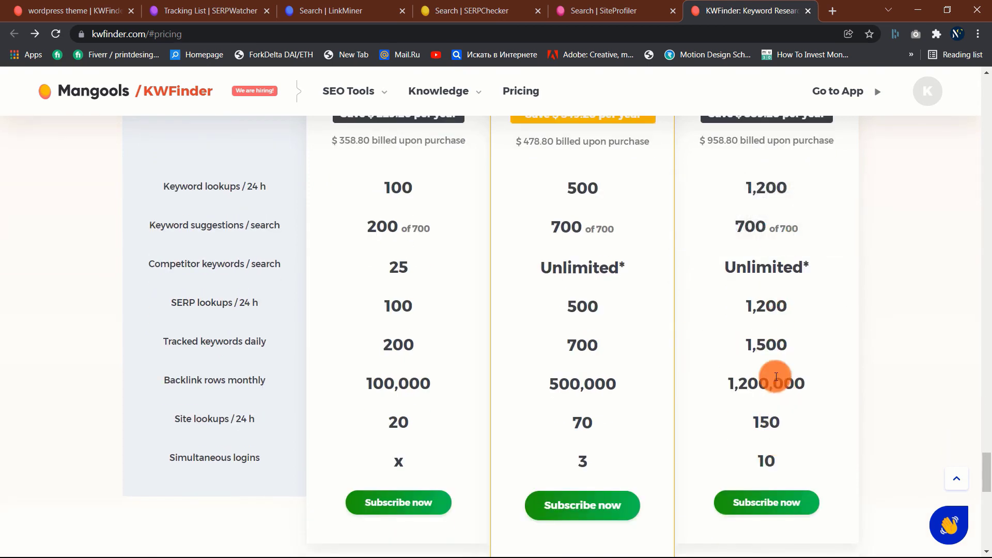
{"action": "scroll", "coordinate": [774, 214], "scroll_direction": "up", "scroll_amount": 1}
{"action": "scroll", "coordinate": [773, 214], "scroll_direction": "up", "scroll_amount": 3}
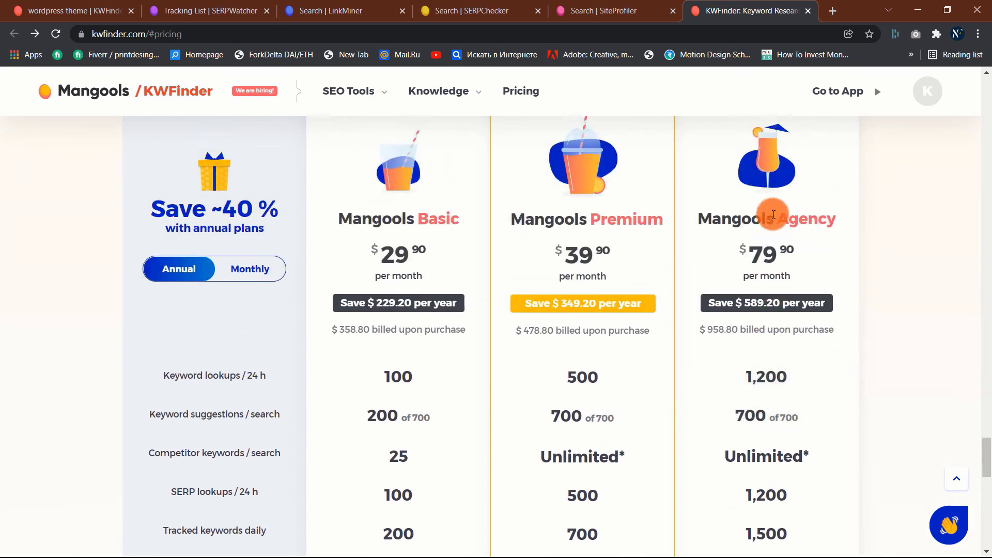
{"action": "left_click_drag", "start_coordinate": [360, 318], "coordinate": [429, 316]}
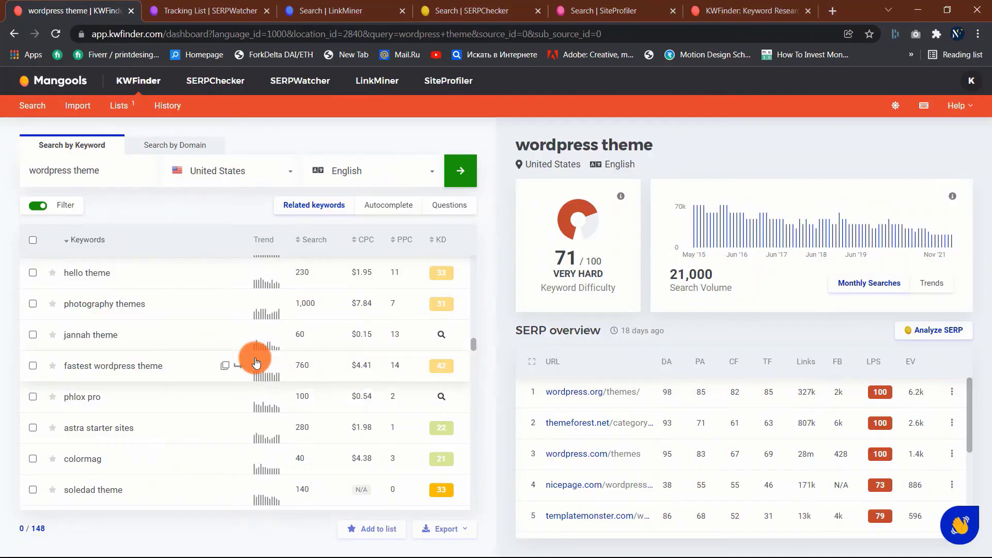
Go back to the "wordpress theme" results and review the filtered related keywords and the ranking pages
{"action": "scroll", "coordinate": [255, 356], "scroll_direction": "down", "scroll_amount": 9}
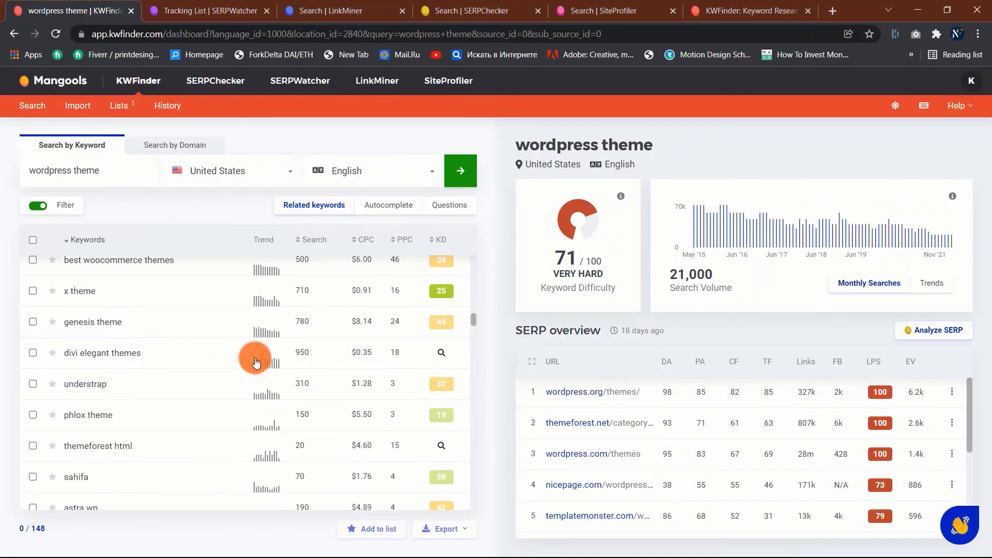
{"action": "scroll", "coordinate": [256, 364], "scroll_direction": "up", "scroll_amount": 5}
{"action": "mouse_move", "coordinate": [681, 339]}
{"action": "scroll", "coordinate": [615, 406], "scroll_direction": "down", "scroll_amount": 4}
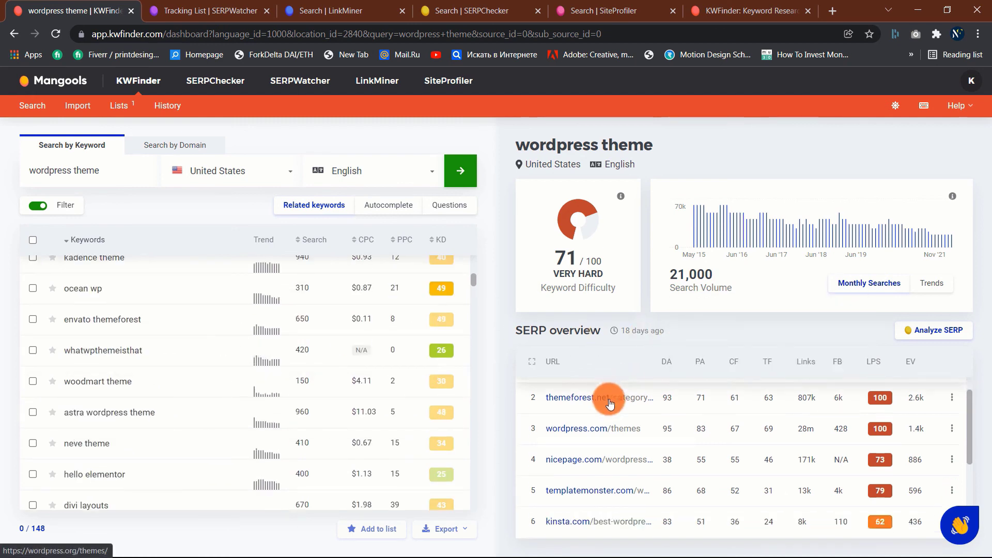
{"action": "scroll", "coordinate": [615, 406], "scroll_direction": "up", "scroll_amount": 4}
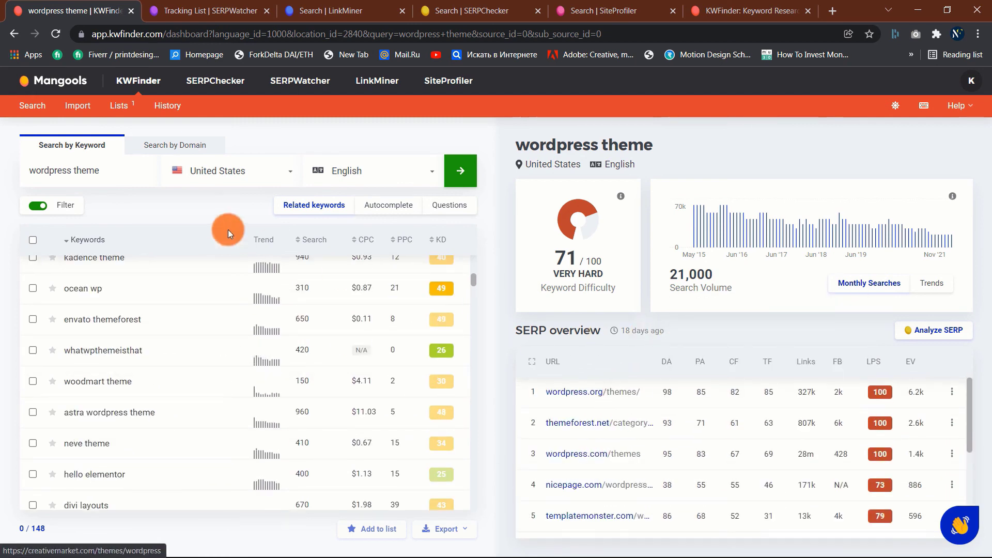
Search for the keyword "seo tips" with location United States and language English, and look through its related keywords
{"action": "key", "text": "ctrl+a"}
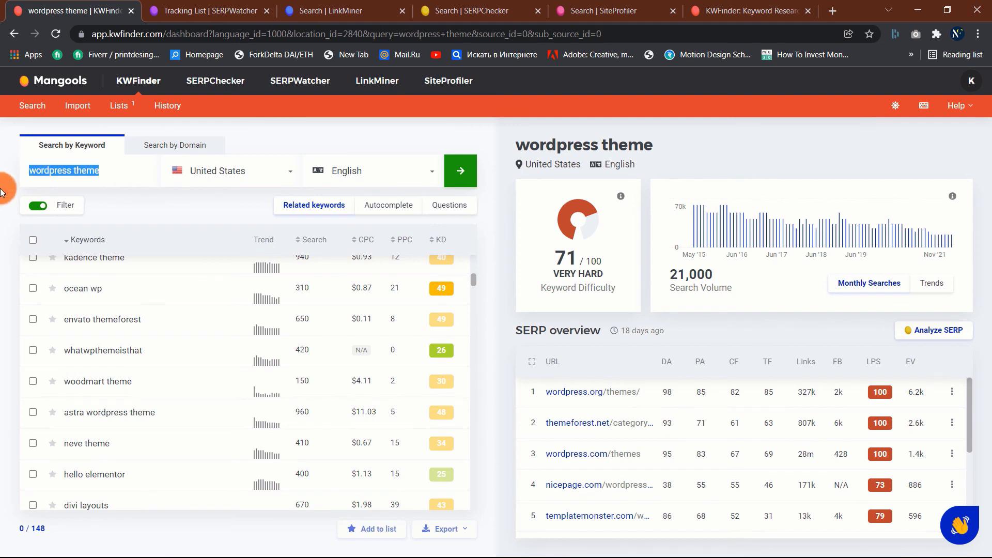
{"action": "type", "text": "seo tips"}
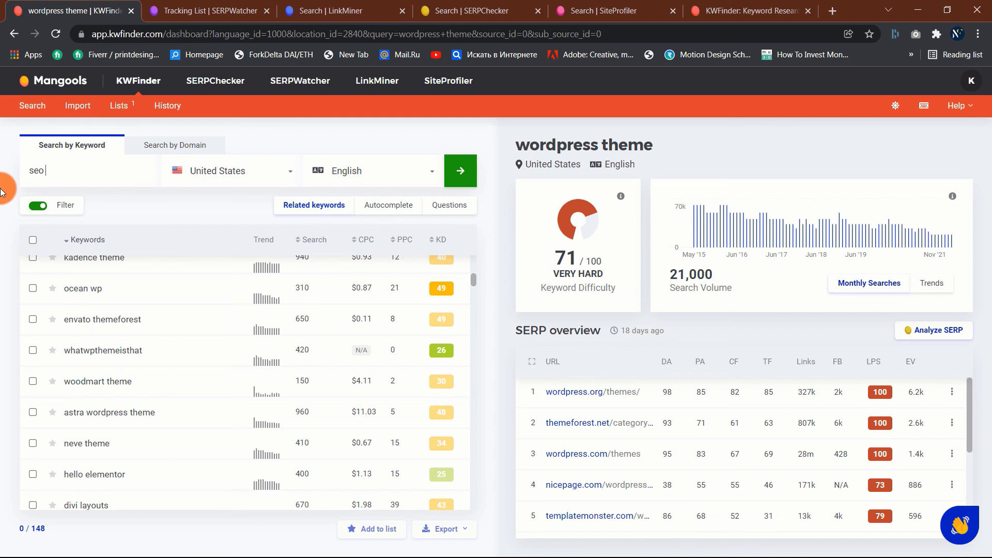
{"action": "key", "text": "Return"}
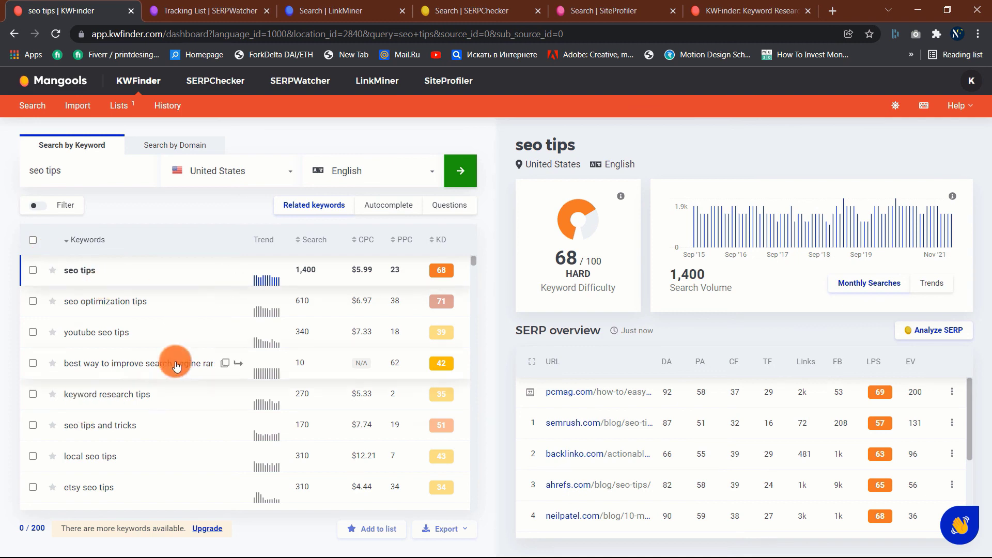
{"action": "scroll", "coordinate": [176, 365], "scroll_direction": "down", "scroll_amount": 10}
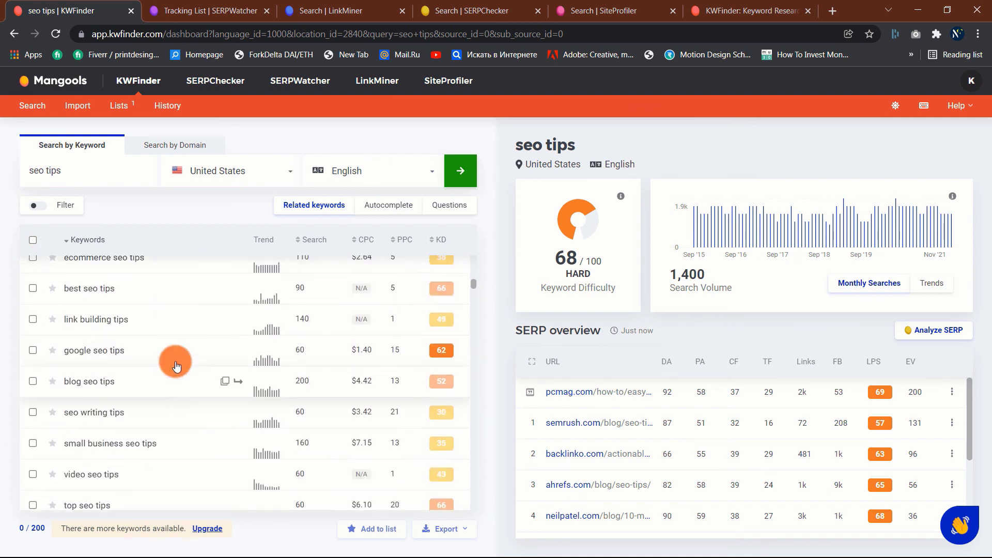
{"action": "scroll", "coordinate": [175, 365], "scroll_direction": "up", "scroll_amount": 8}
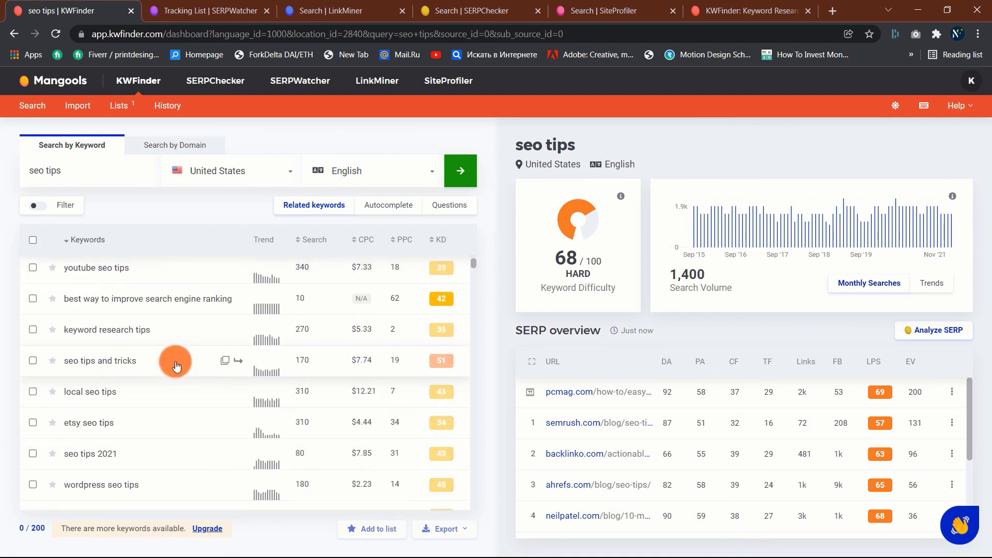
{"action": "scroll", "coordinate": [289, 421], "scroll_direction": "up", "scroll_amount": 2}
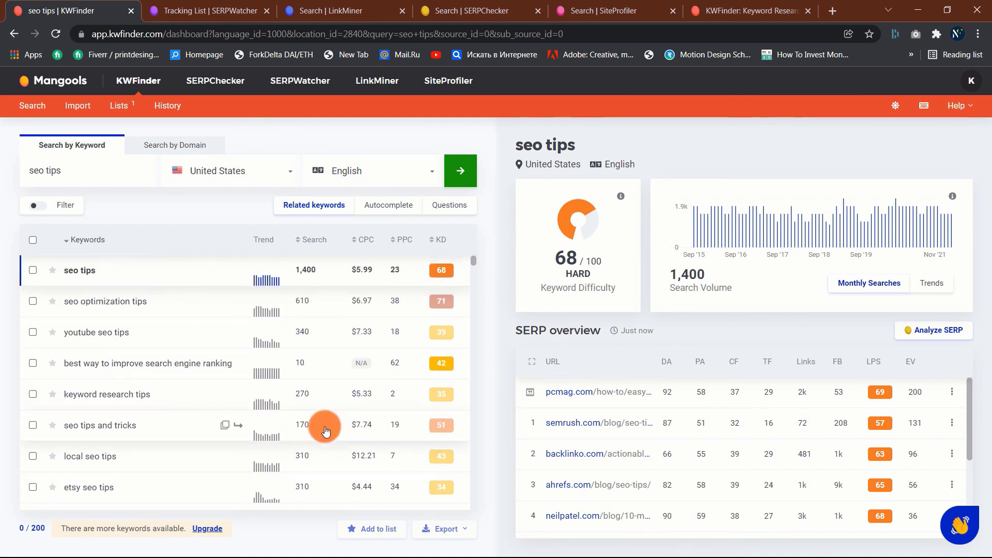